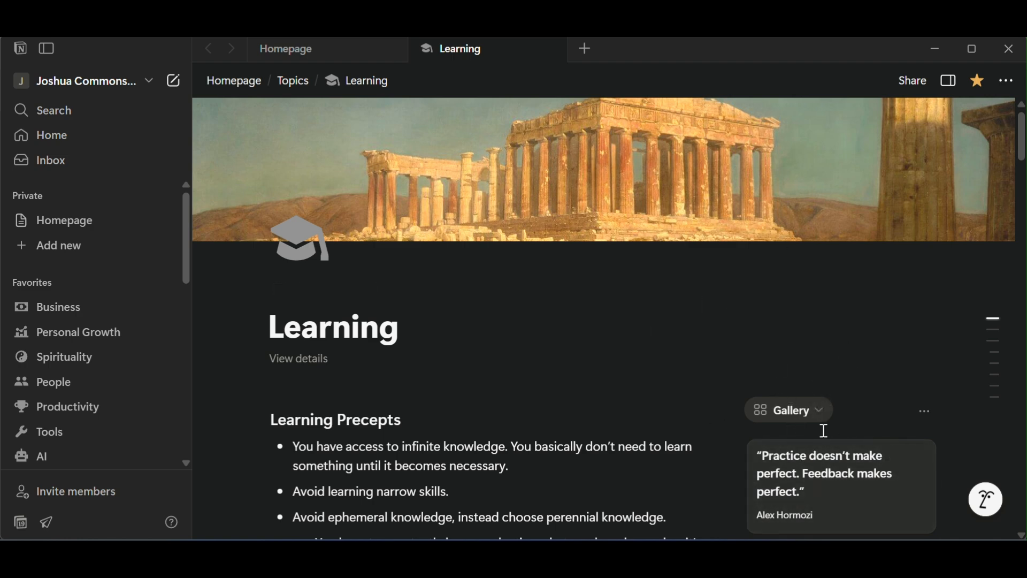
Switch the quote database view on the Learning page from Gallery to Feed.
scroll(913, 477, "down", 3)
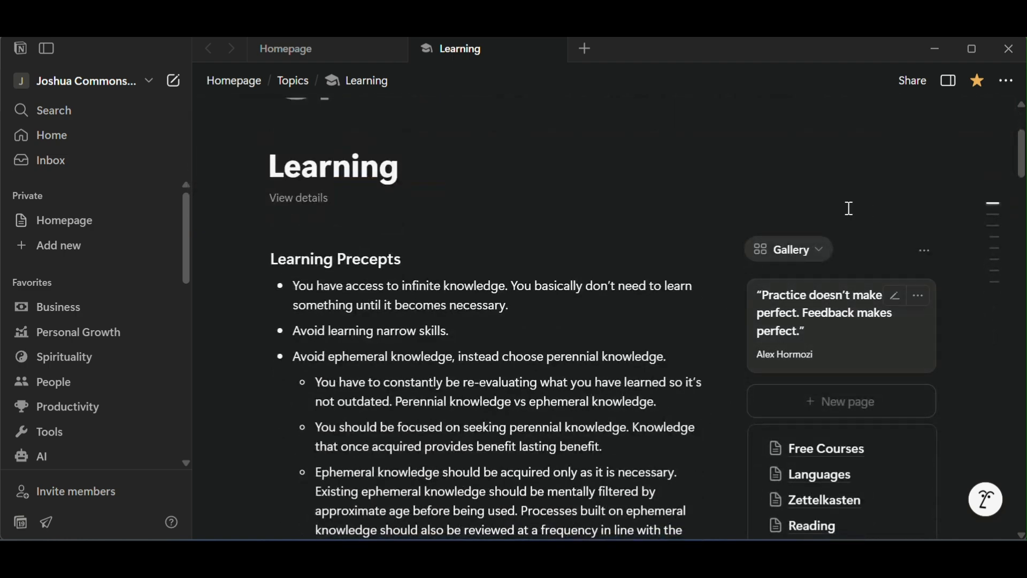
left_click(814, 256)
left_click(811, 320)
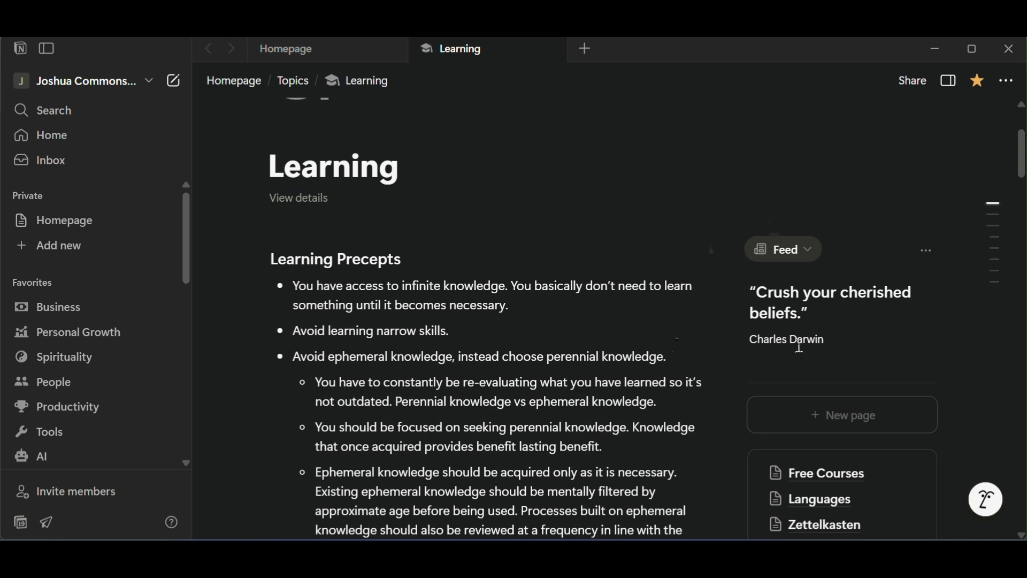
Go to the Homepage and copy the random-number formula from the Notion Formula code block beneath the databases.
left_click(306, 47)
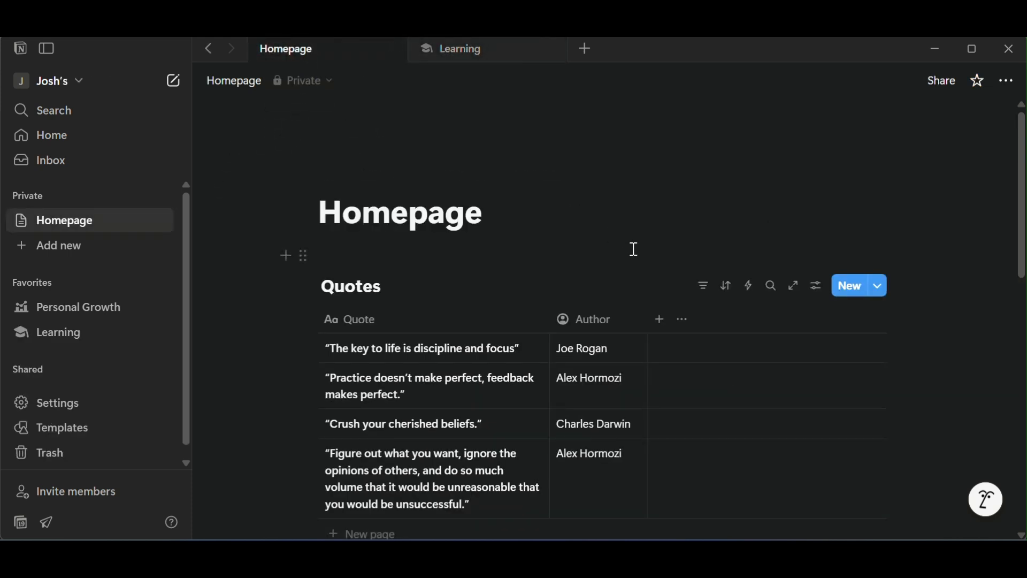
scroll(663, 237, "down", 3)
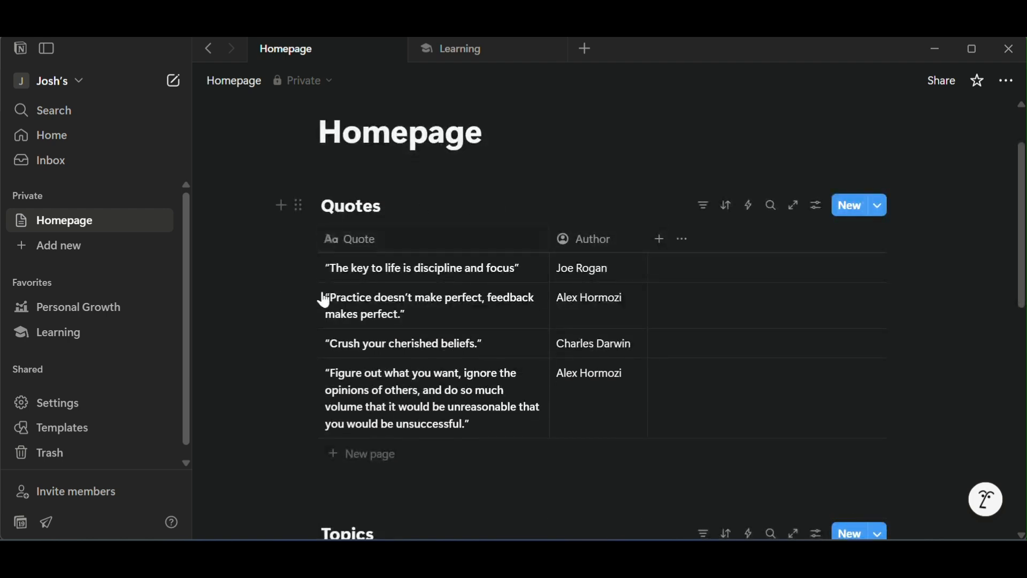
scroll(353, 272, "down", 5)
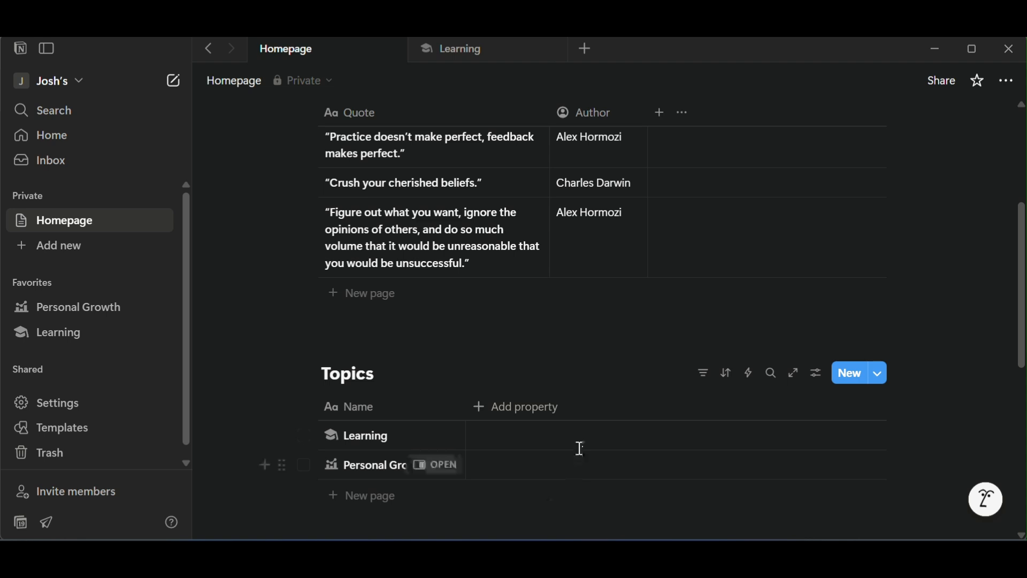
scroll(580, 449, "up", 3)
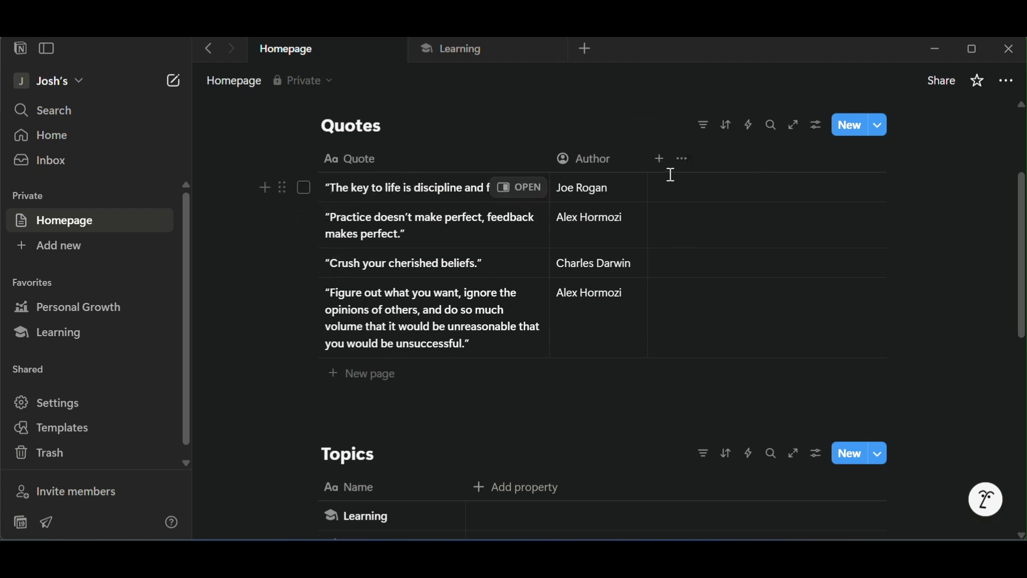
scroll(679, 214, "down", 9)
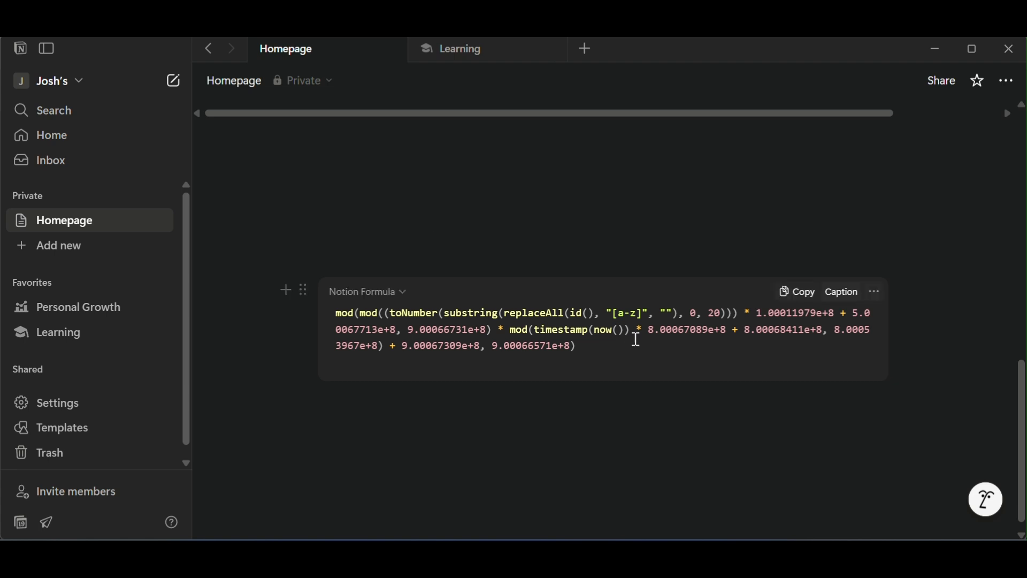
left_click(797, 294)
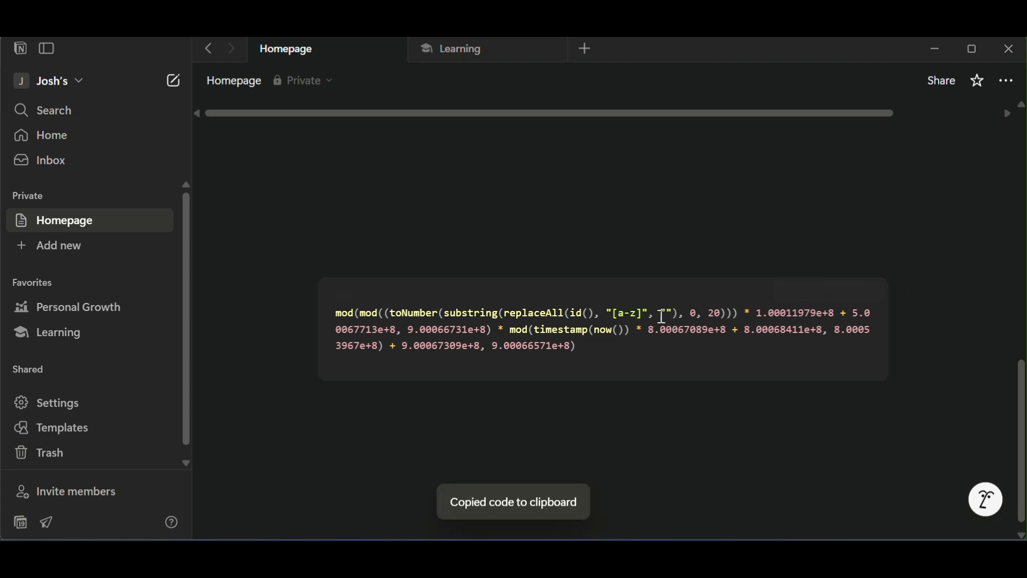
Add a Formula property named "Random Number" to the Quotes database.
scroll(571, 332, "up", 5)
left_click(659, 282)
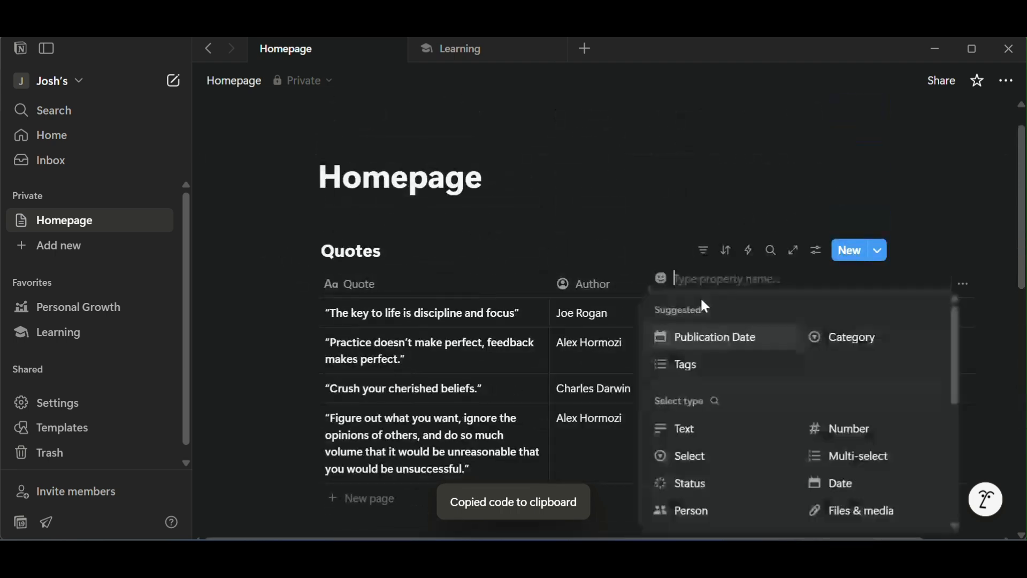
scroll(792, 399, "down", 3)
scroll(781, 402, "down", 2)
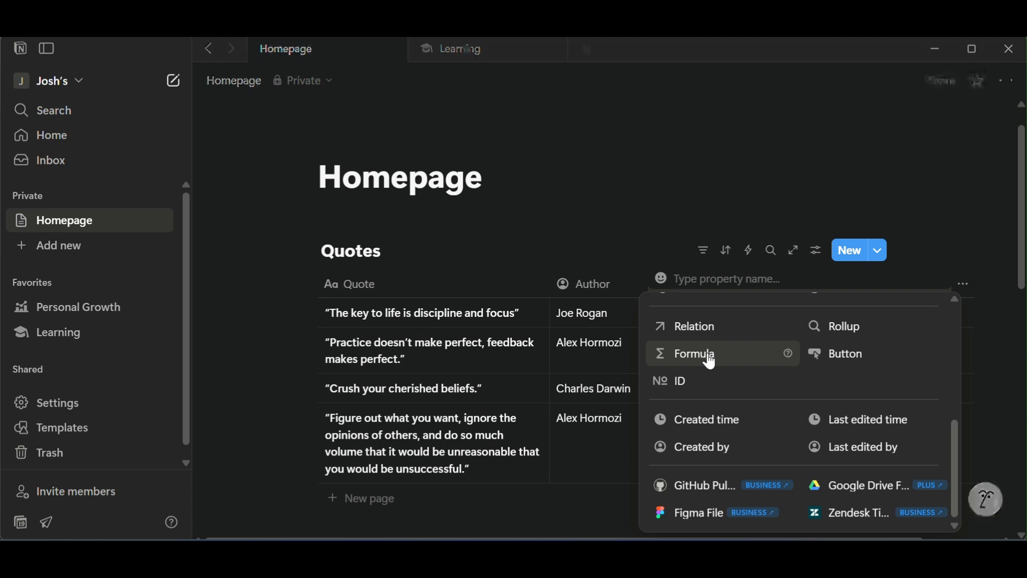
type("Random")
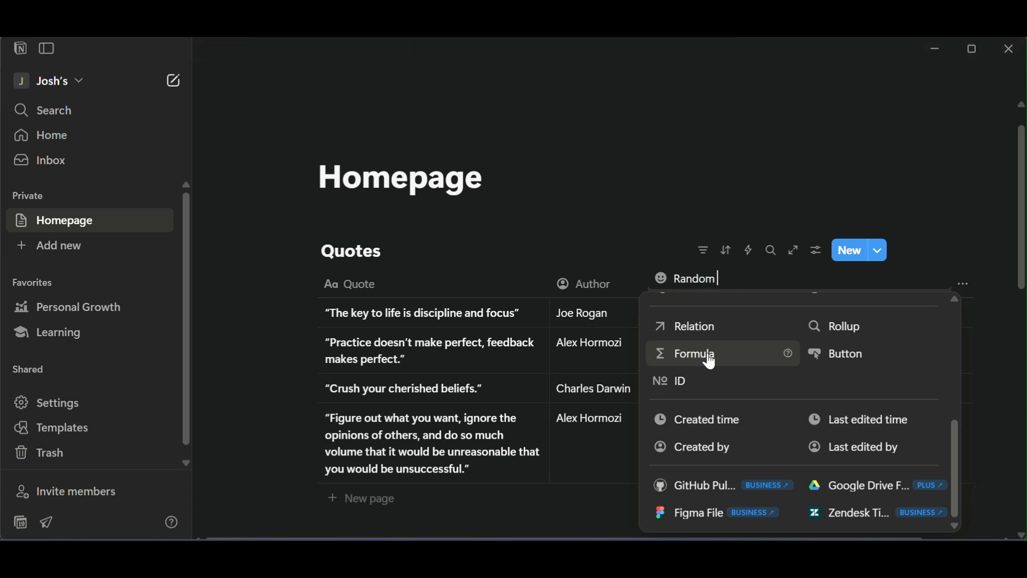
key("BackSpace")
key("BackSpace")
type("er")
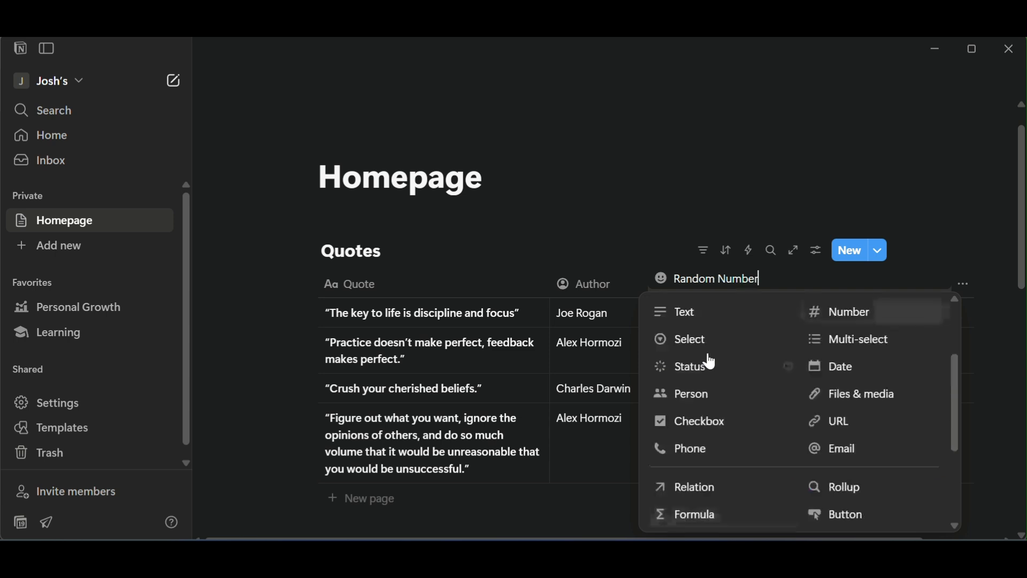
scroll(716, 363, "down", 3)
left_click(715, 364)
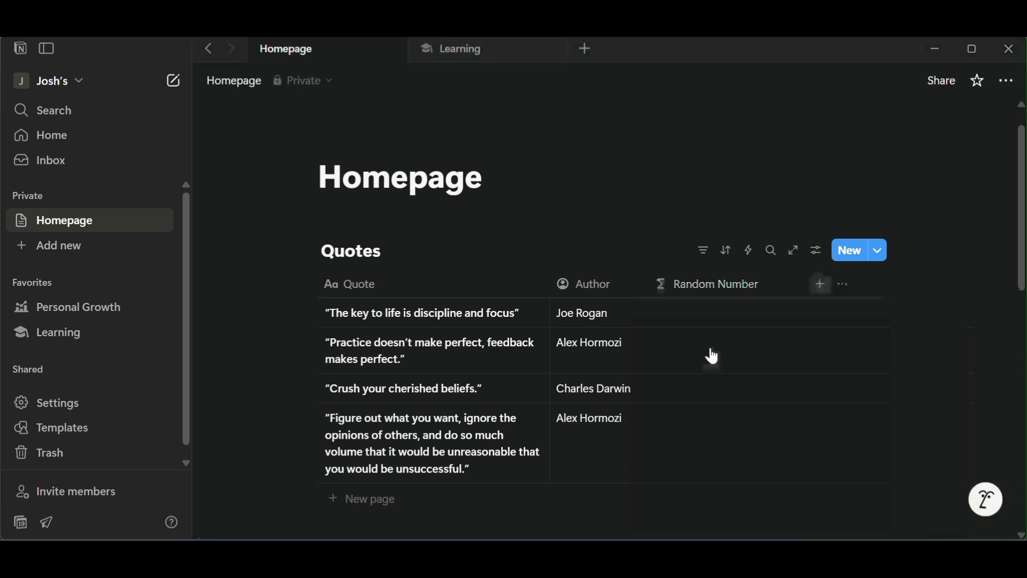
Paste the copied formula into the Random Number property and save it.
left_click(705, 309)
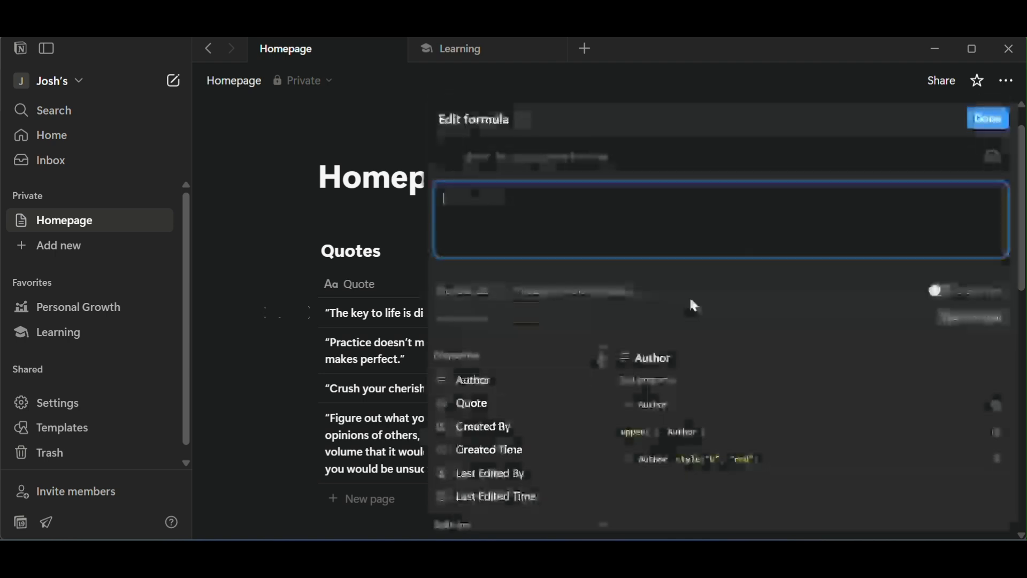
key("ctrl+v")
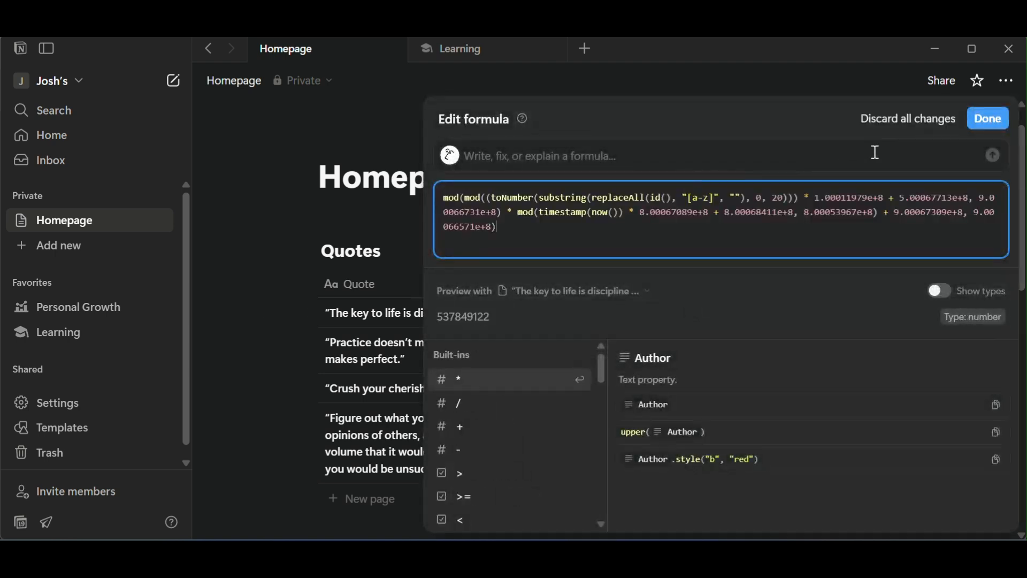
left_click(990, 121)
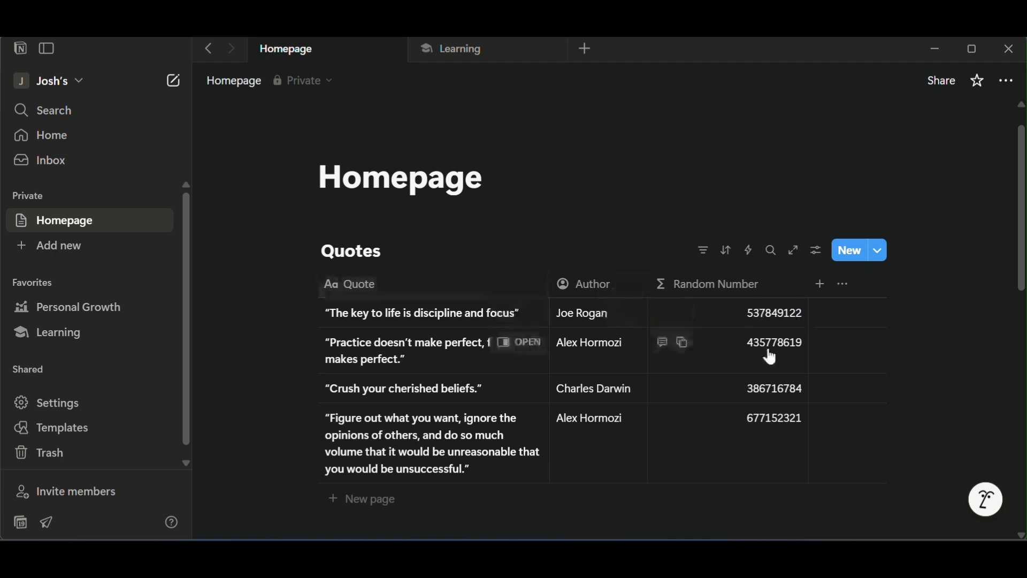
Add a two-way, unlimited relation property named Topics to the Quotes database, linked to the Topics database.
scroll(781, 369, "down", 3)
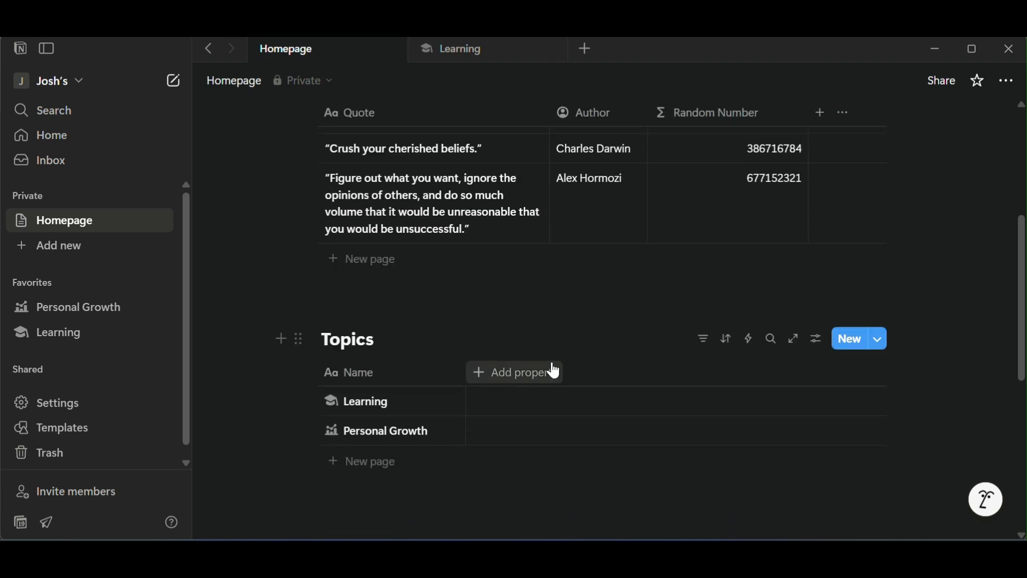
scroll(550, 369, "up", 2)
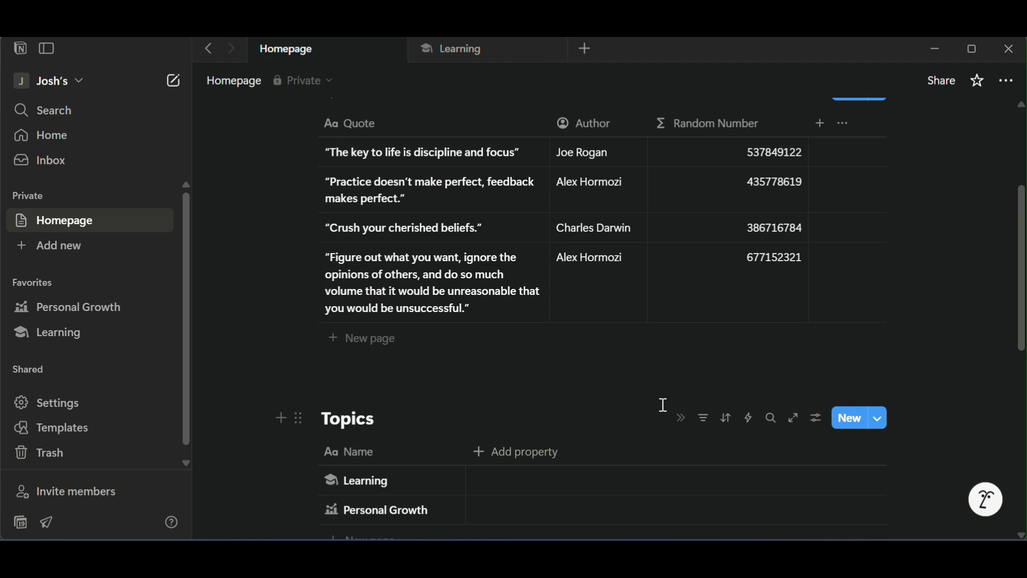
scroll(663, 406, "up", 2)
left_click(821, 203)
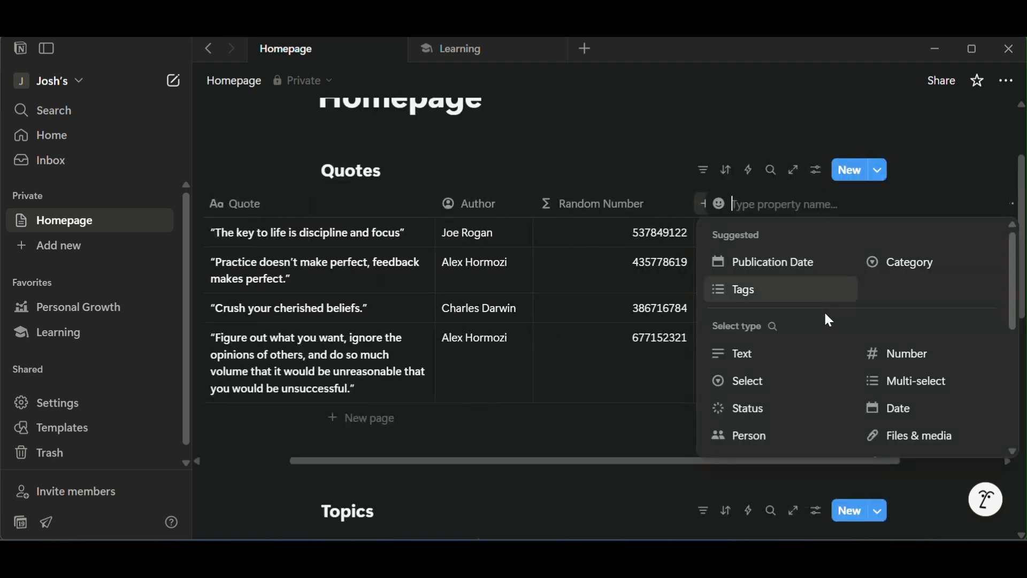
scroll(827, 343, "down", 3)
left_click(796, 370)
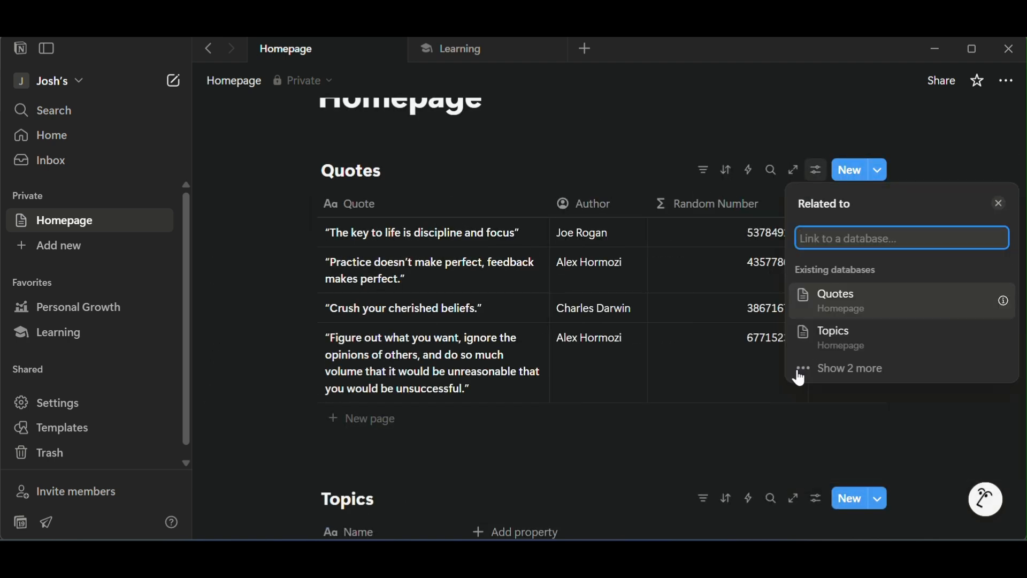
left_click(850, 332)
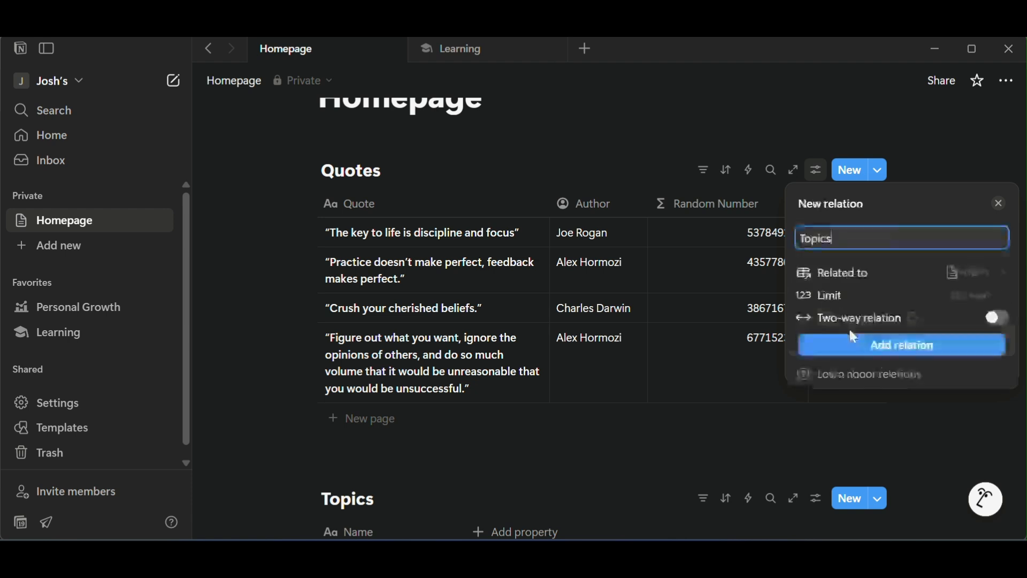
left_click(999, 319)
left_click(904, 404)
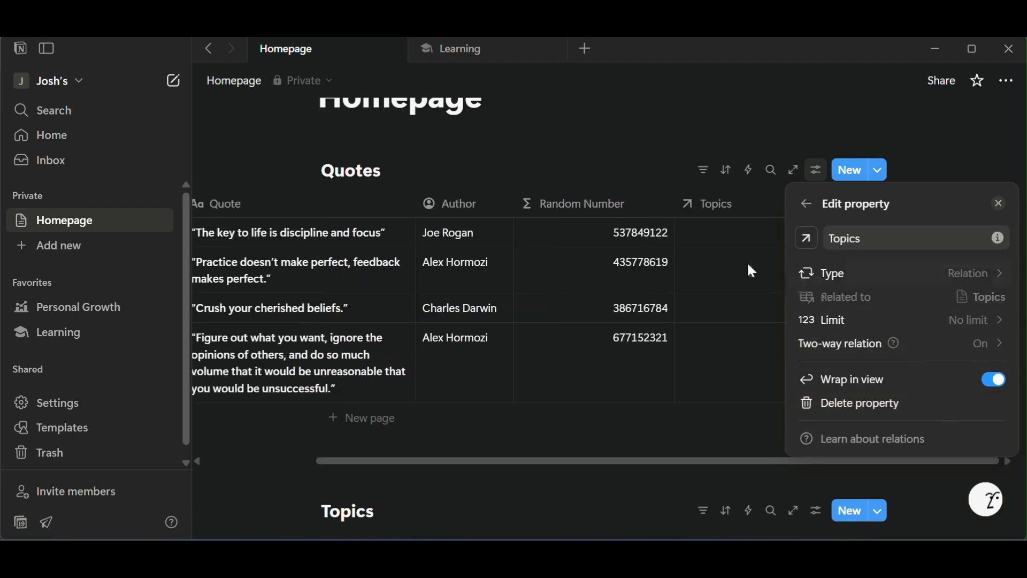
left_click(731, 251)
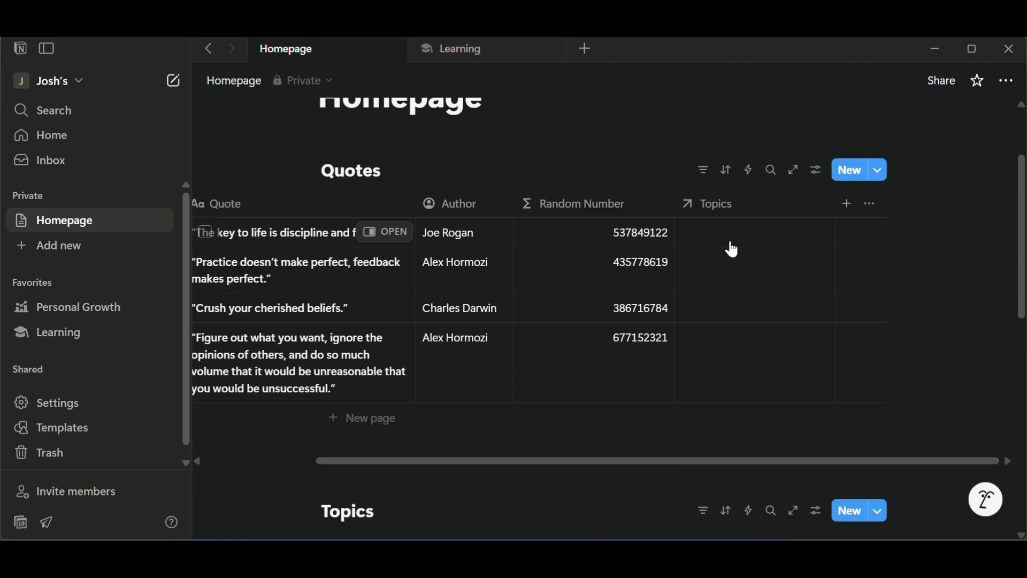
Relate the "The key to life is discipline and focus" quote to Personal Growth and the "Practice doesn't make perfect" quote to Learning.
scroll(744, 254, "up", 1)
scroll(755, 343, "down", 1)
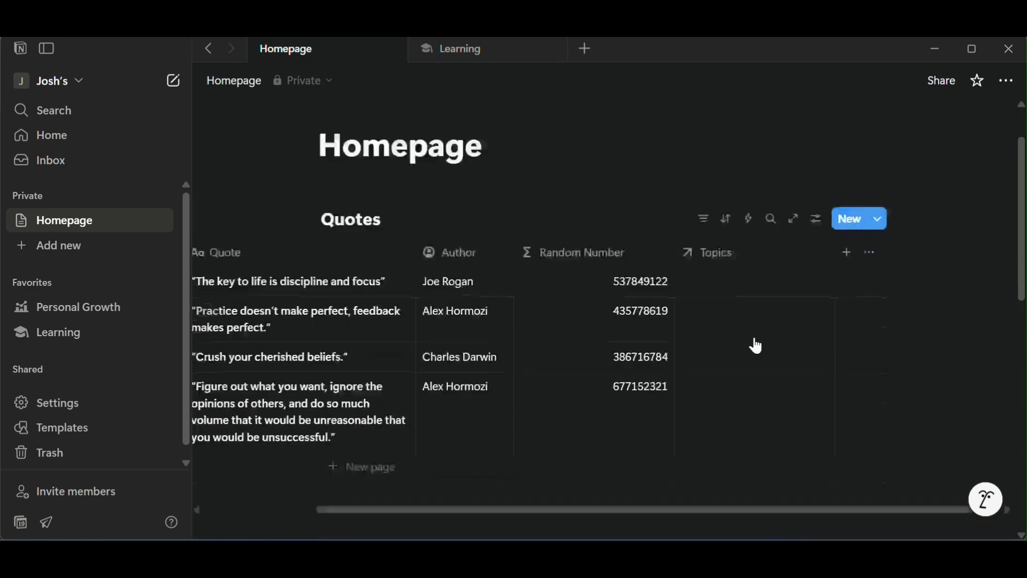
scroll(748, 313, "left", 2)
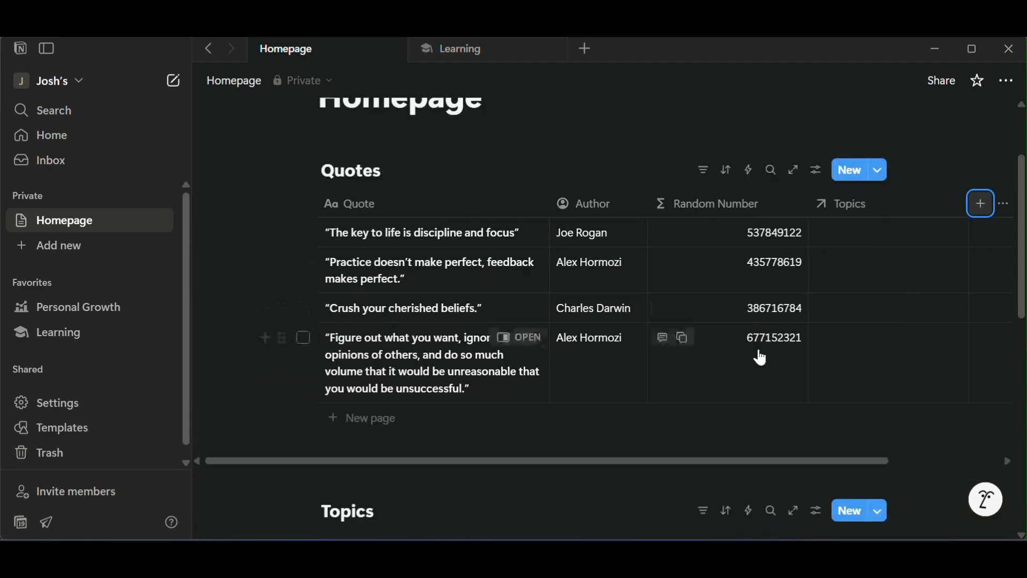
left_click(880, 246)
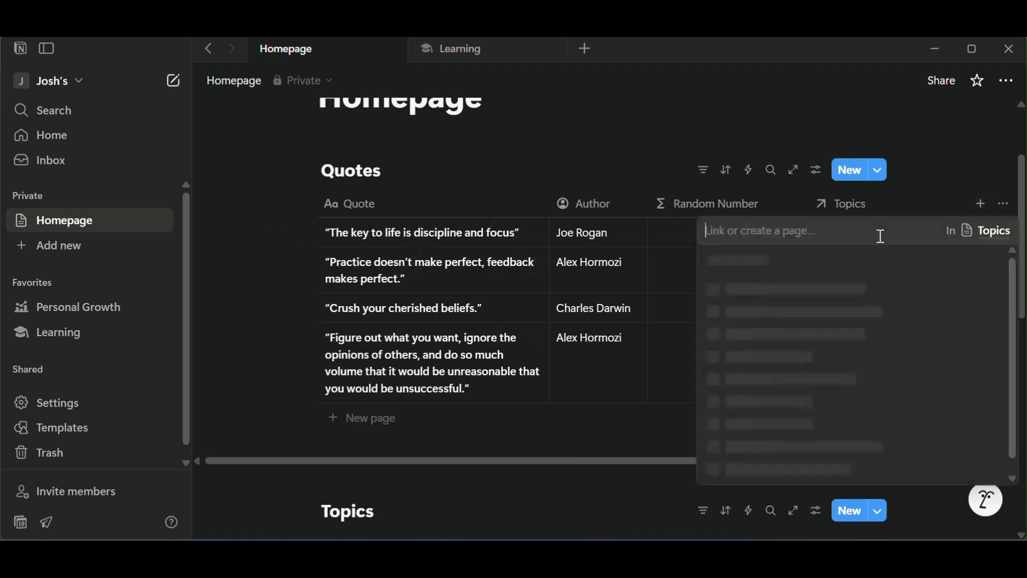
left_click(831, 292)
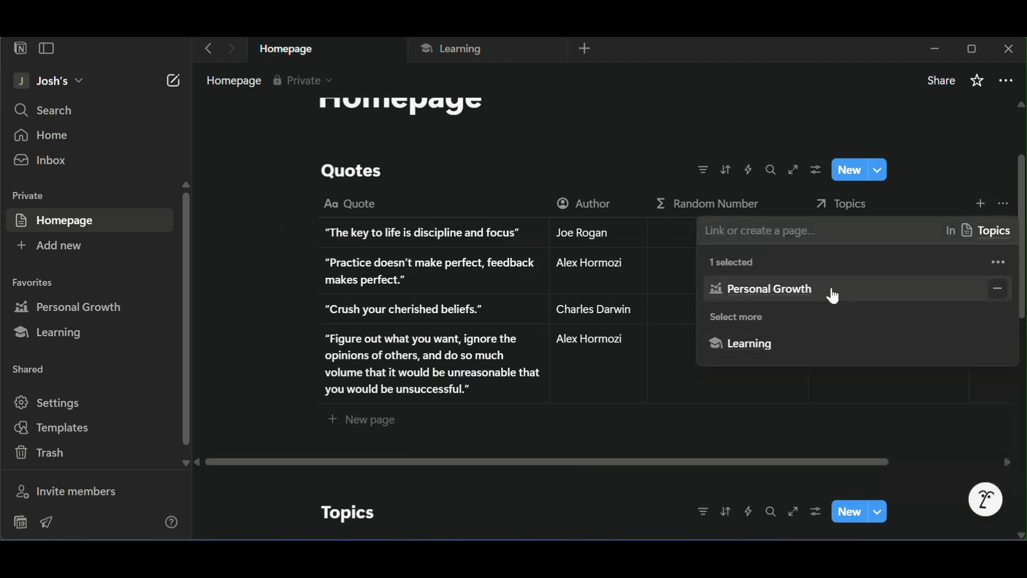
left_click(497, 281)
left_click(892, 274)
left_click(788, 348)
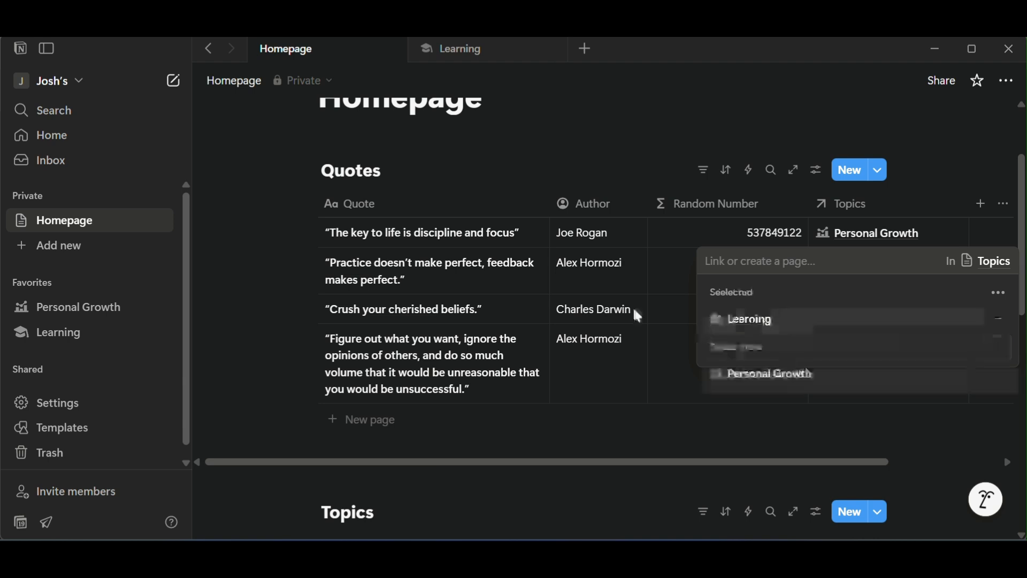
Relate the "Crush your cherished beliefs" quote to Learning and the "Figure out what you want" quote to Personal Growth.
left_click(871, 310)
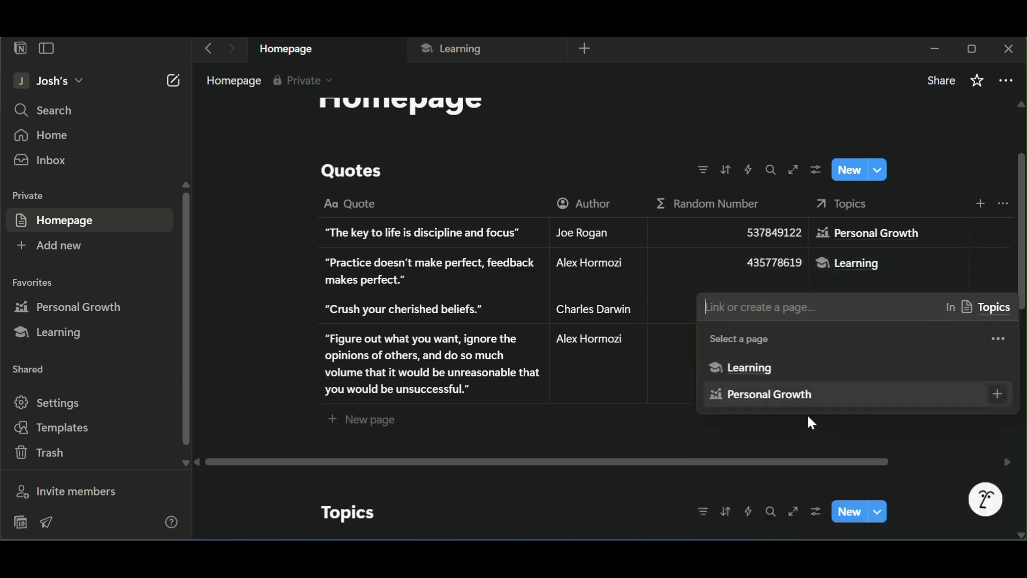
left_click(789, 383)
left_click(915, 358)
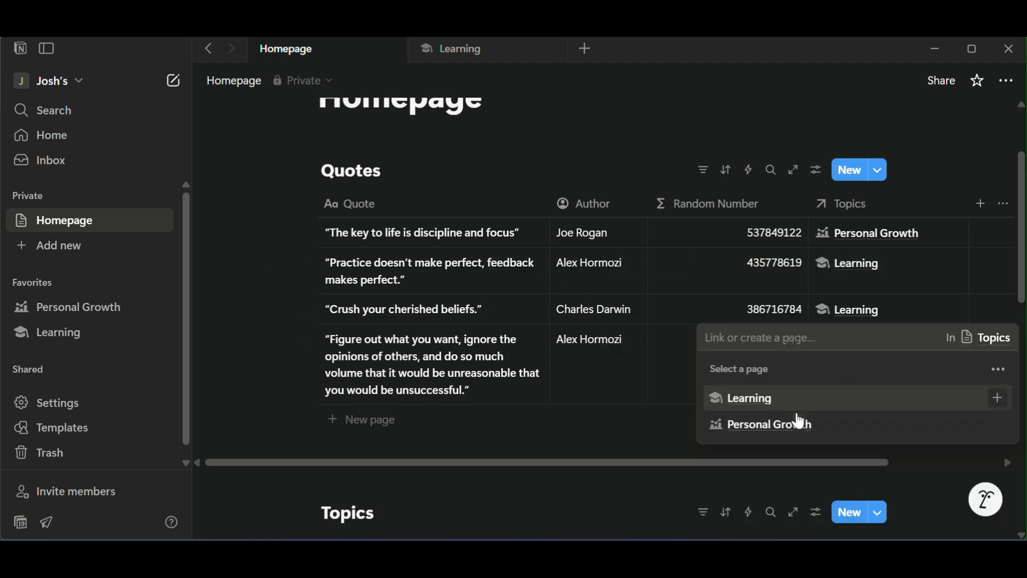
left_click(800, 422)
key("Escape")
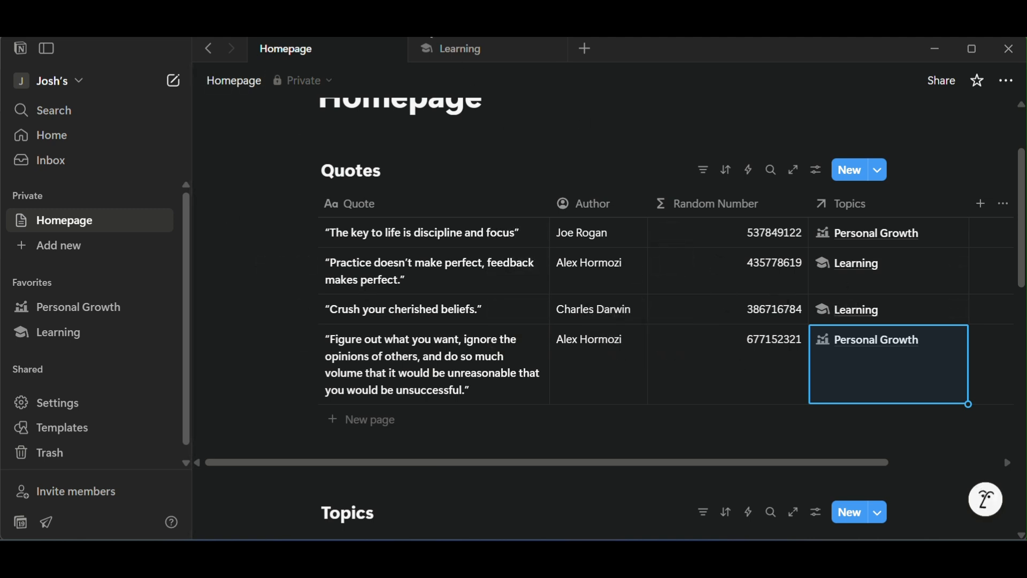
Add a rollup property to the Topics database and open its configuration in the Learning row.
scroll(621, 324, "down", 4)
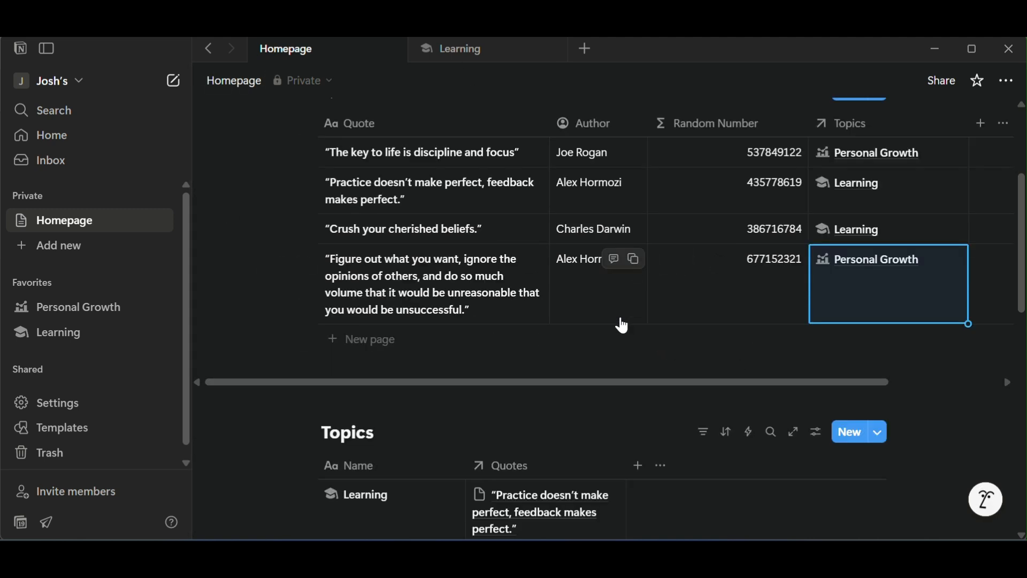
scroll(624, 321, "down", 2)
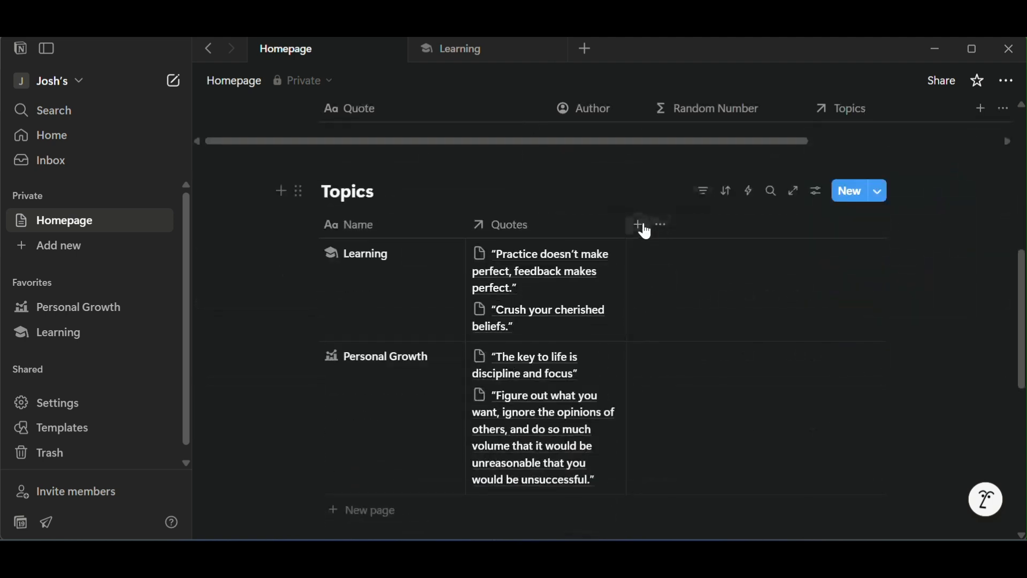
left_click(639, 225)
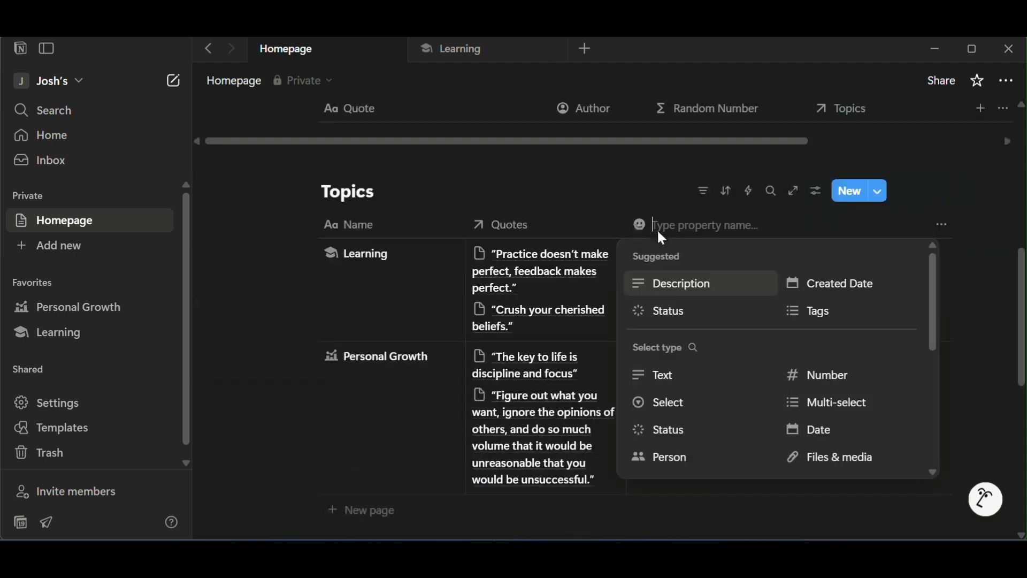
scroll(723, 353, "down", 3)
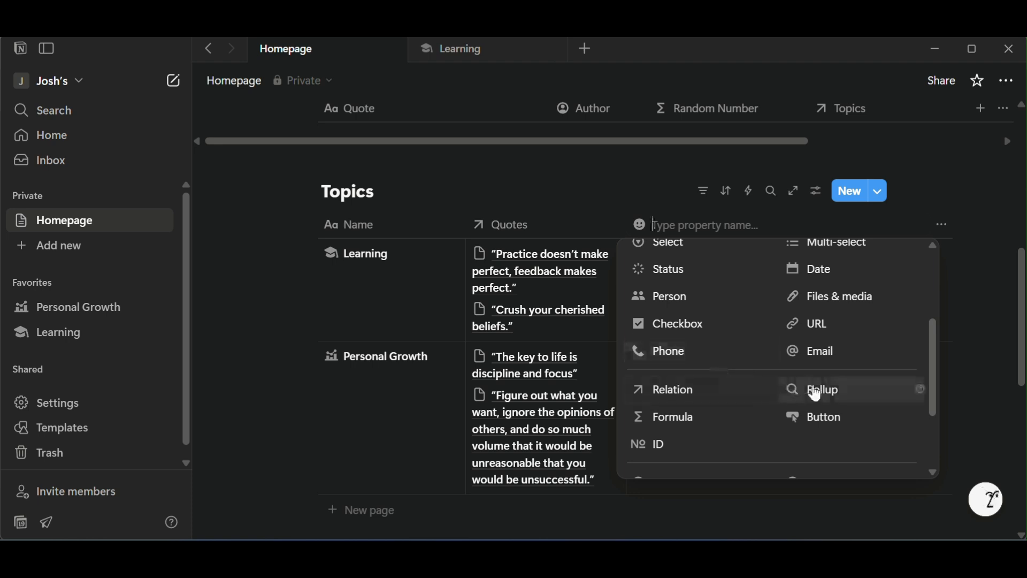
left_click(793, 389)
left_click(702, 278)
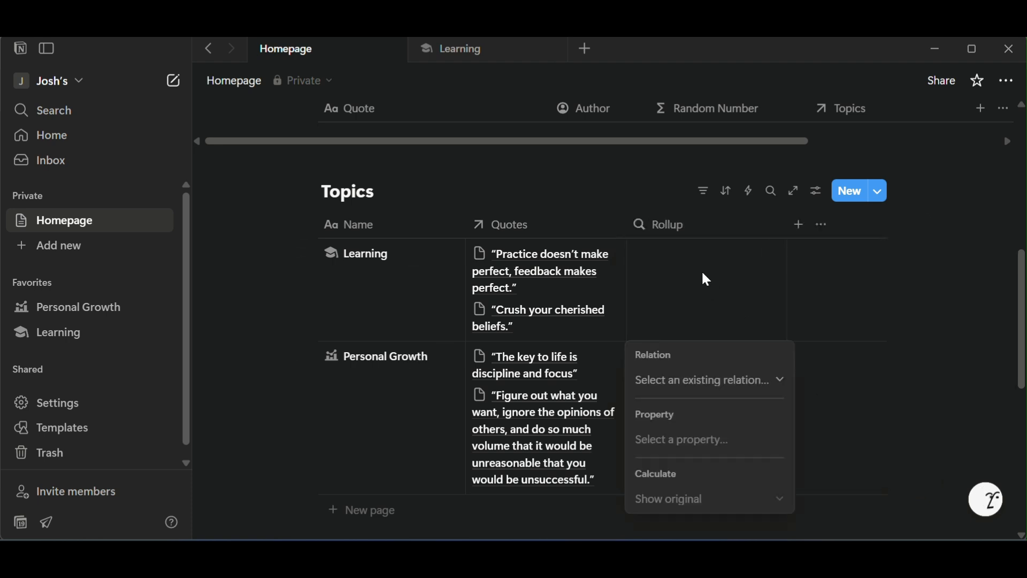
Configure the Topics rollup to use the Quotes relation and the Random Number property, calculated as Max.
left_click(701, 381)
left_click(702, 411)
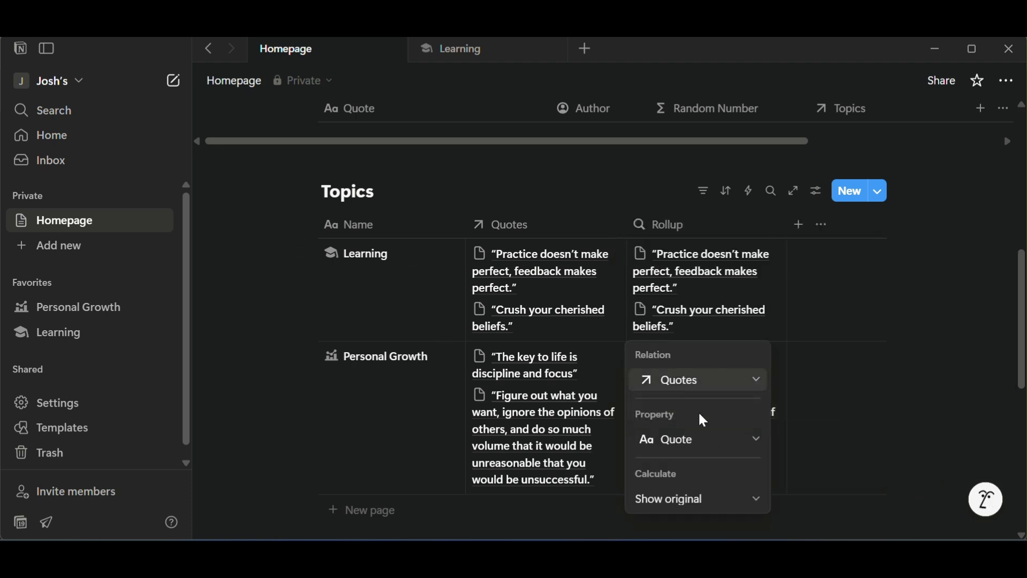
left_click(699, 440)
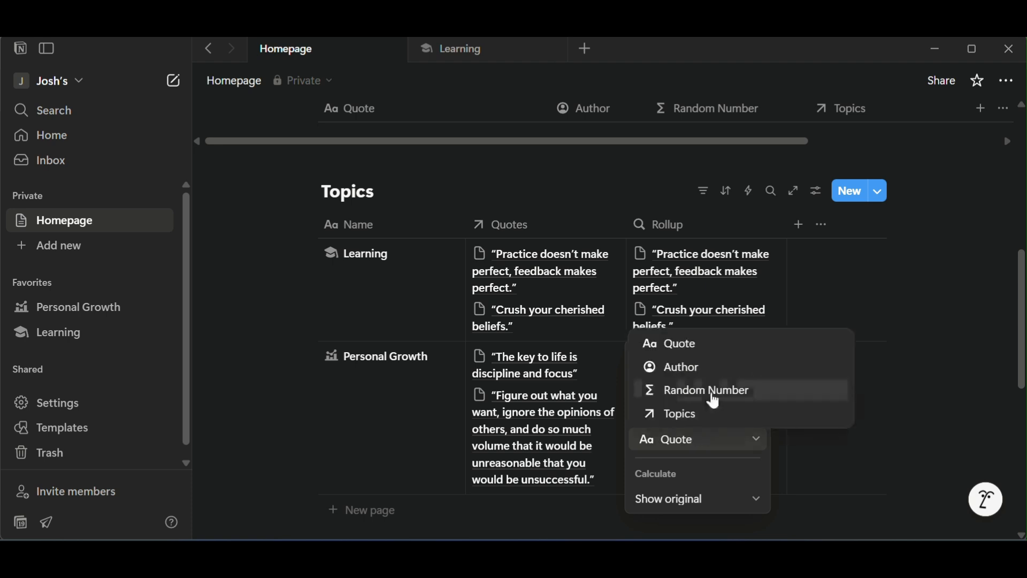
left_click(711, 393)
left_click(694, 498)
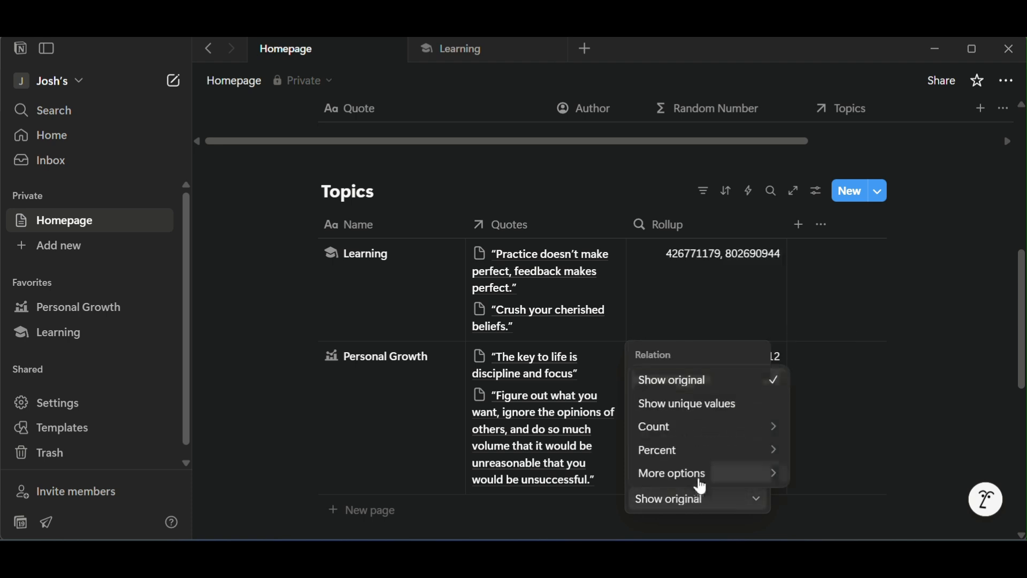
mouse_move(703, 483)
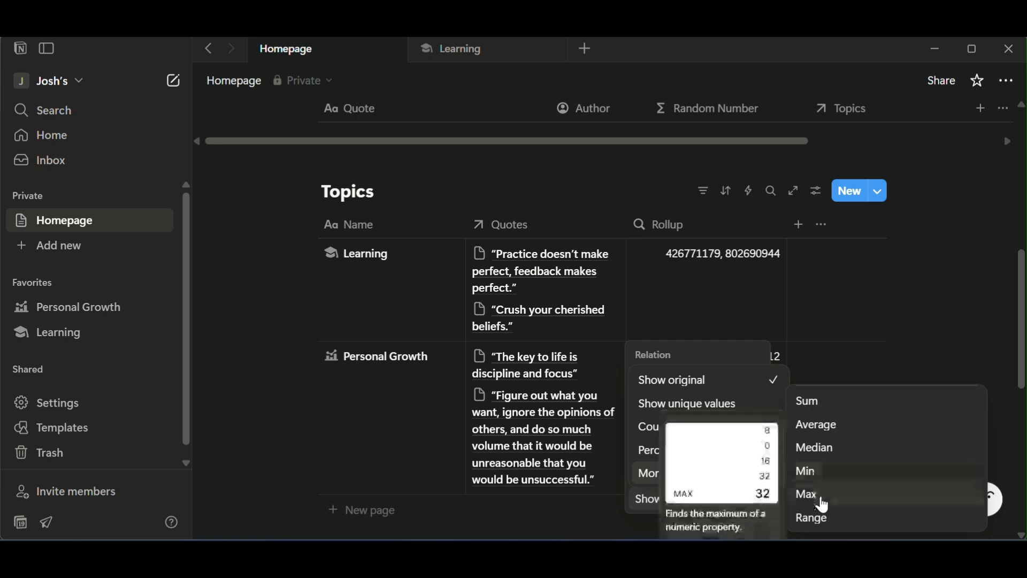
left_click(818, 498)
left_click(841, 279)
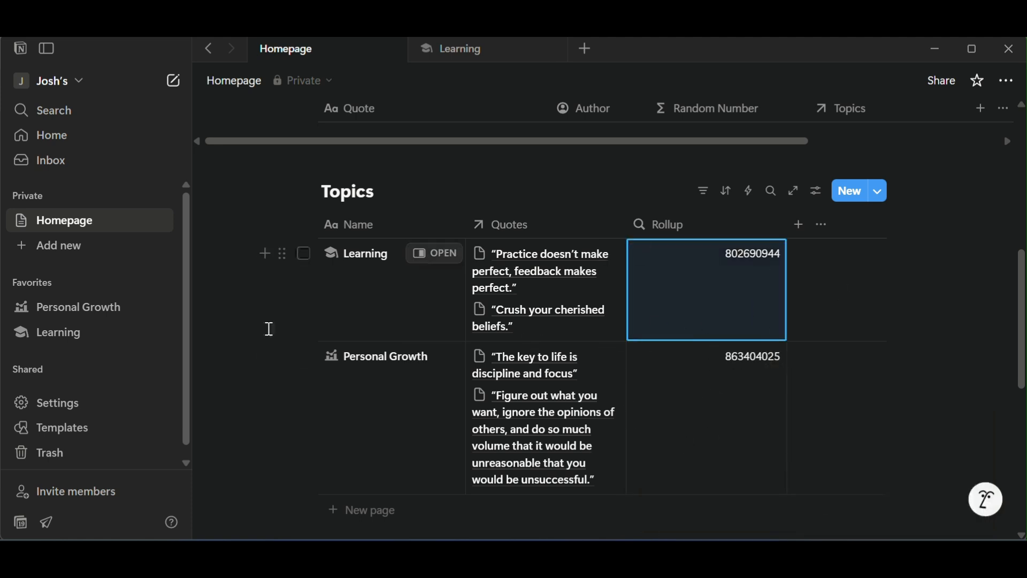
Add a formula property to the Topics database after the rollup property.
scroll(711, 318, "up", 4)
scroll(690, 248, "down", 5)
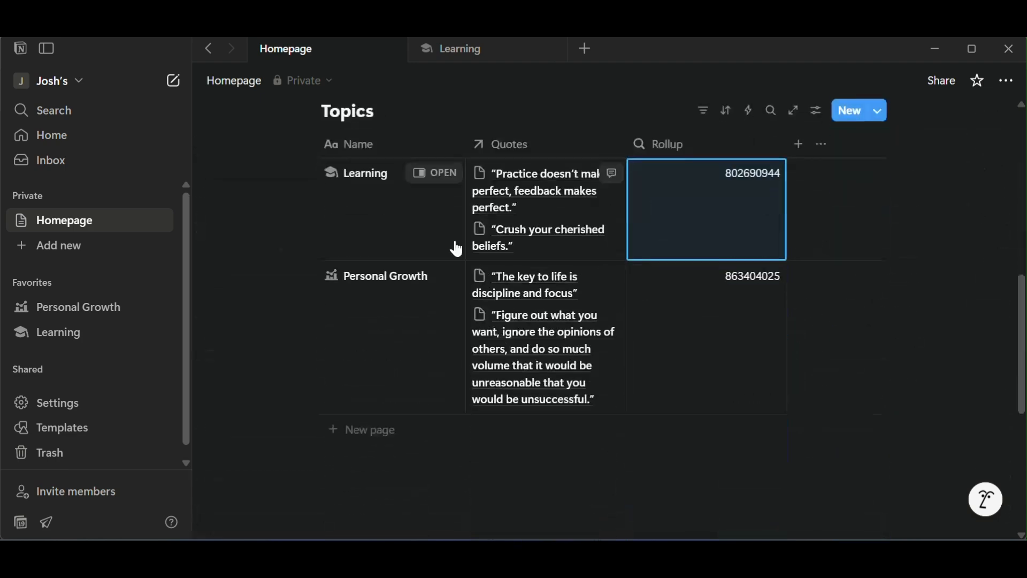
scroll(857, 283, "up", 2)
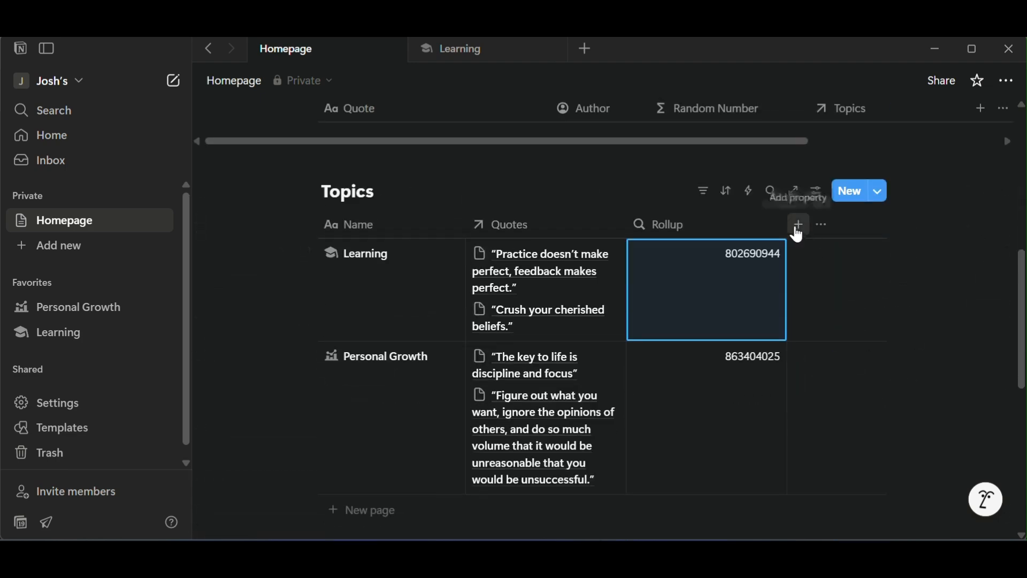
scroll(890, 259, "up", 6)
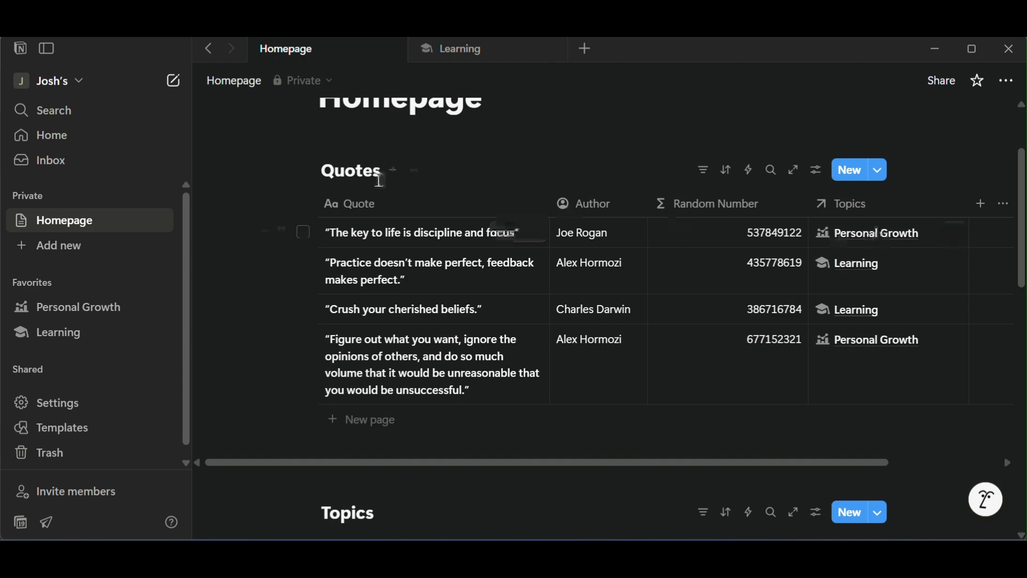
scroll(672, 271, "down", 5)
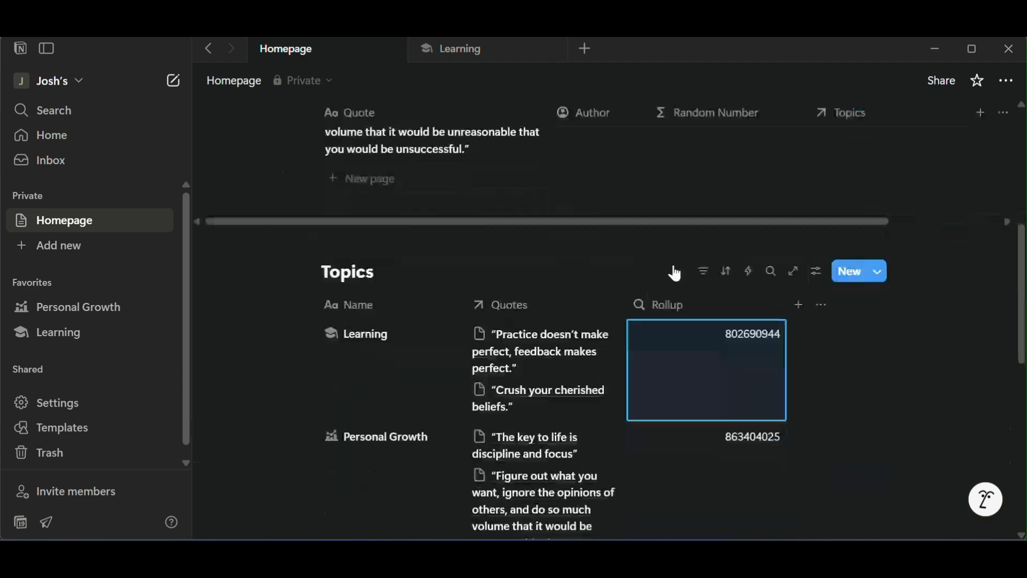
left_click(799, 305)
scroll(899, 399, "down", 2)
scroll(899, 399, "down", 3)
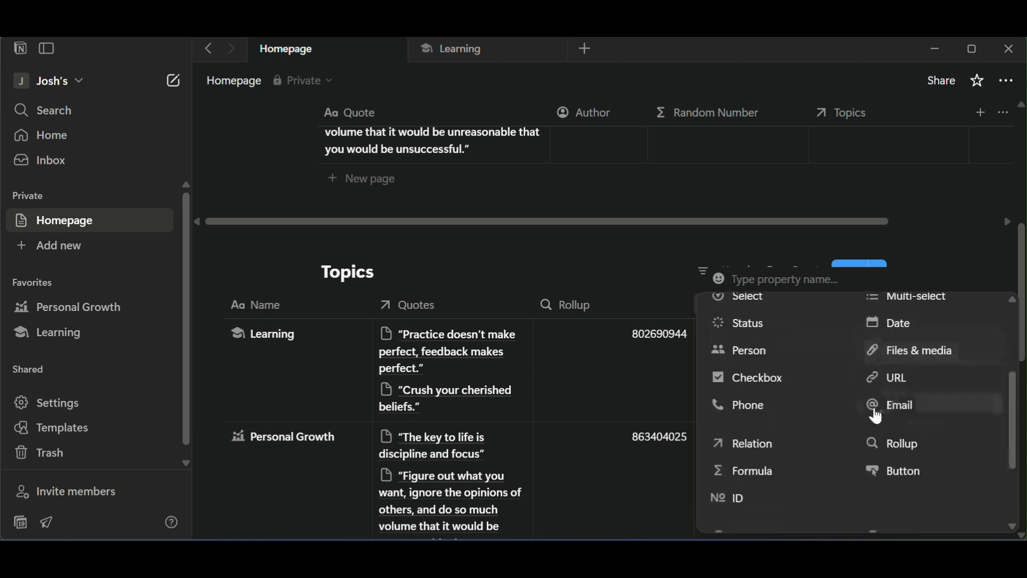
left_click(791, 472)
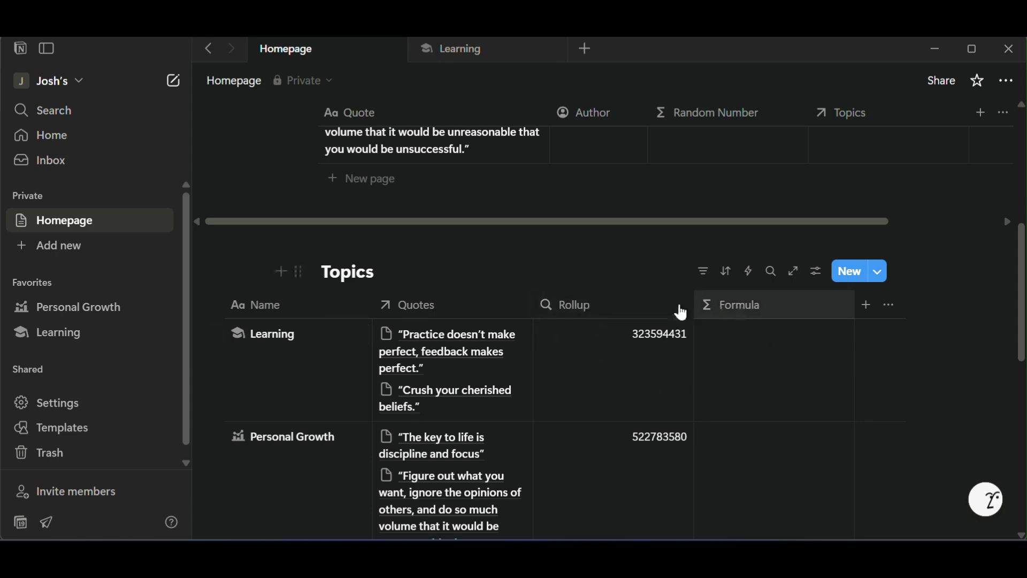
Set the Topics formula to return the Rollup property's value and save it.
scroll(872, 429, "up", 5)
scroll(878, 429, "down", 3)
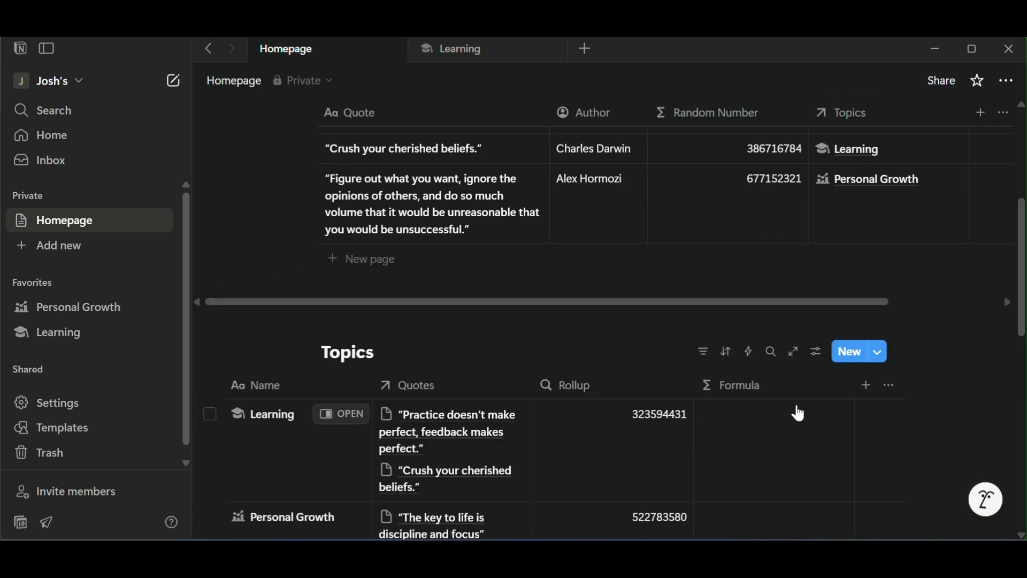
left_click(787, 429)
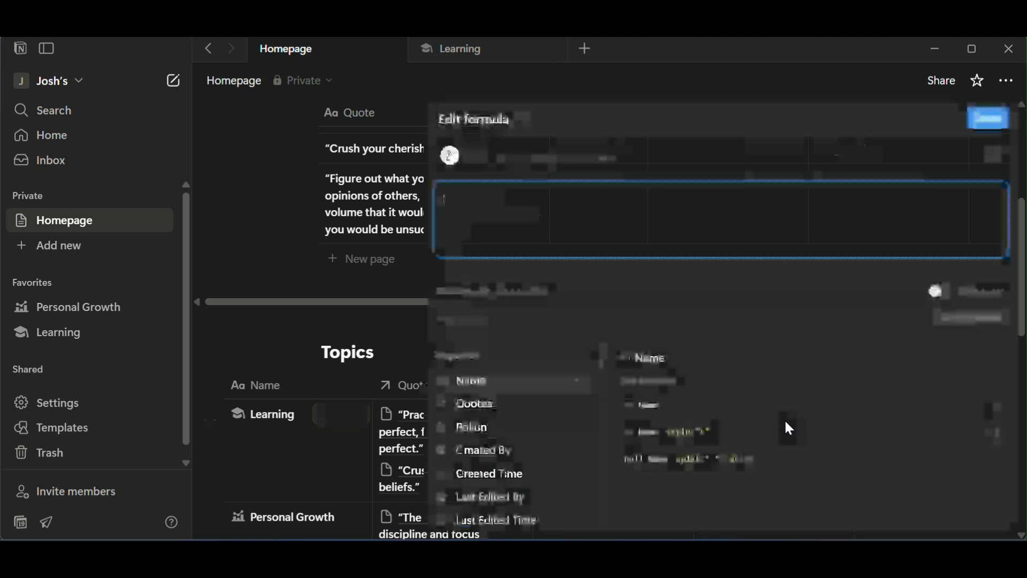
left_click(499, 428)
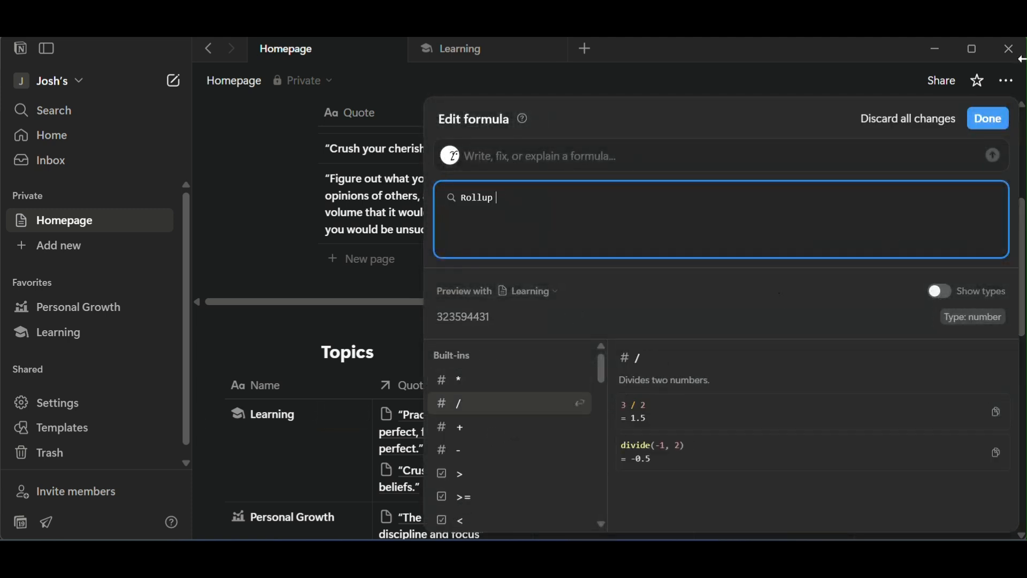
left_click(988, 118)
Rename the Topics database's rollup property as Max Number Rollup.
scroll(754, 330, "down", 3)
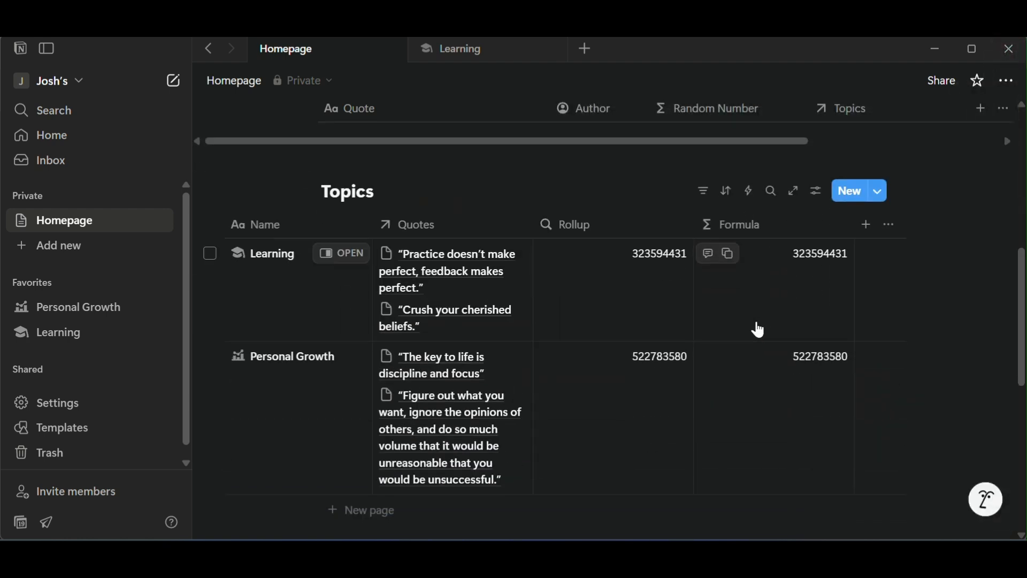
left_click(579, 226)
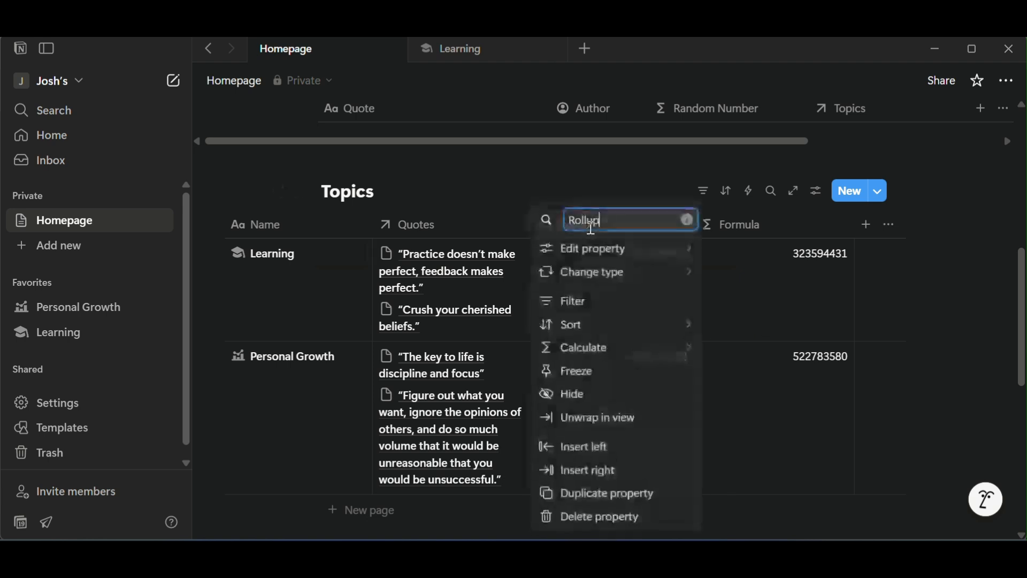
type("Max Number")
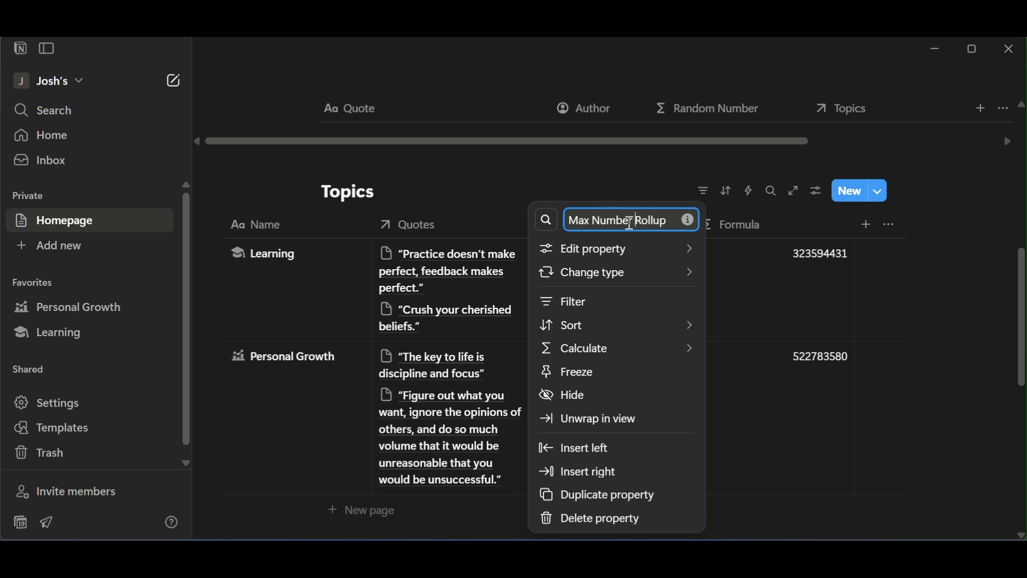
left_click(975, 327)
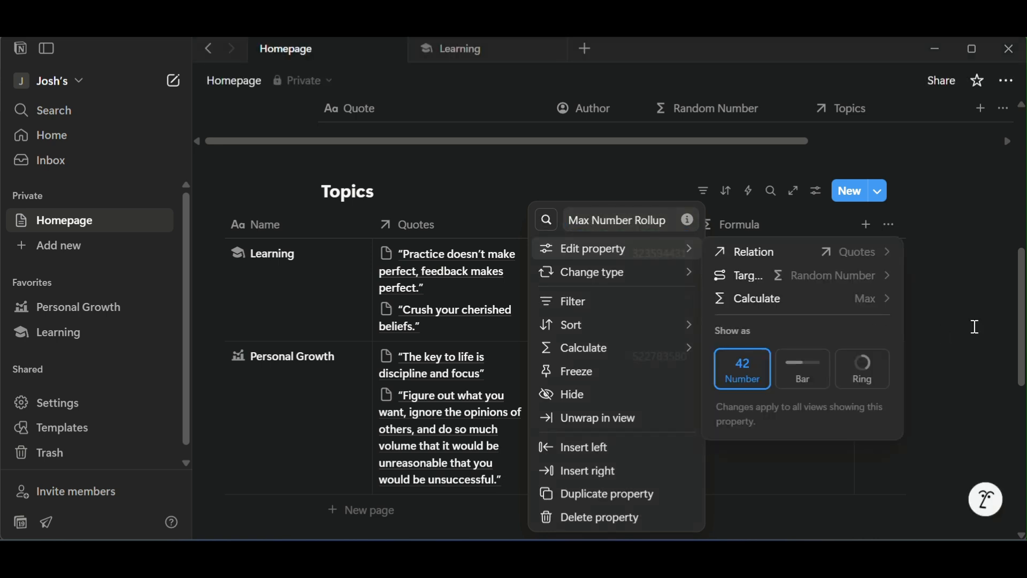
Rename the Topics database's formula property as Max Number Formula.
left_click(777, 220)
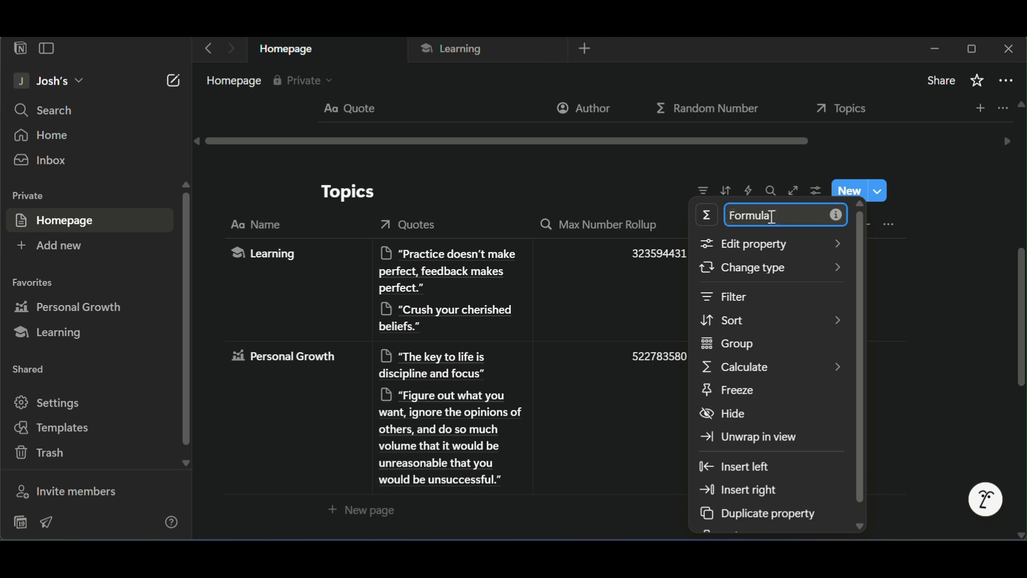
type("Max ")
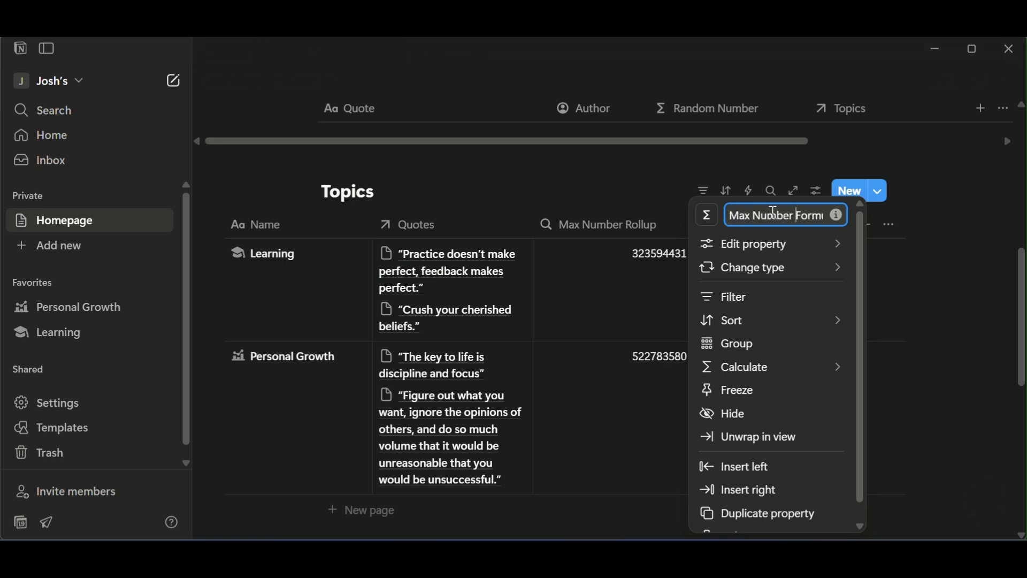
type("Number")
key("Return")
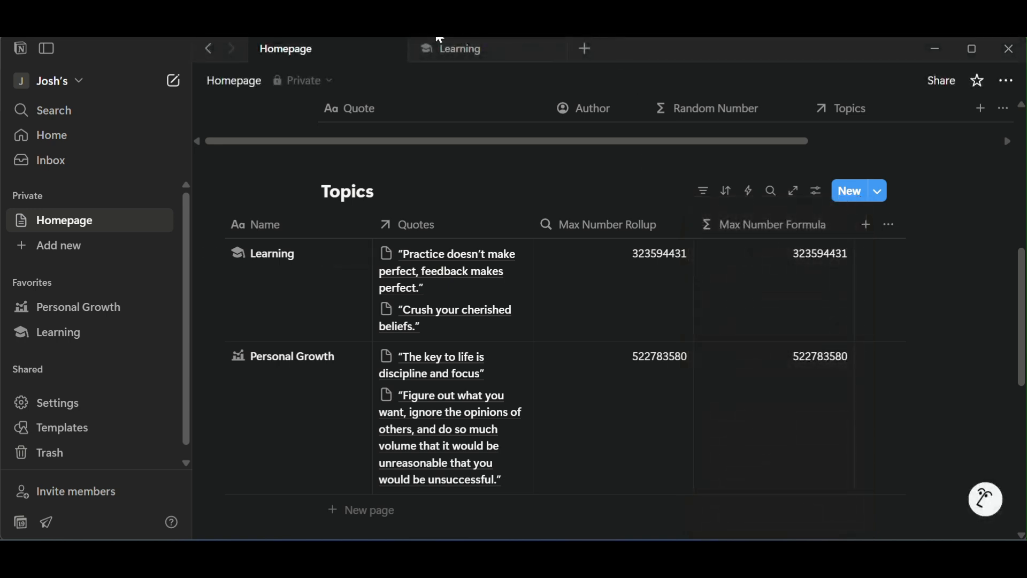
Add a rollup property to the Quotes database after Topics and open its configuration in the first row.
scroll(725, 271, "up", 5)
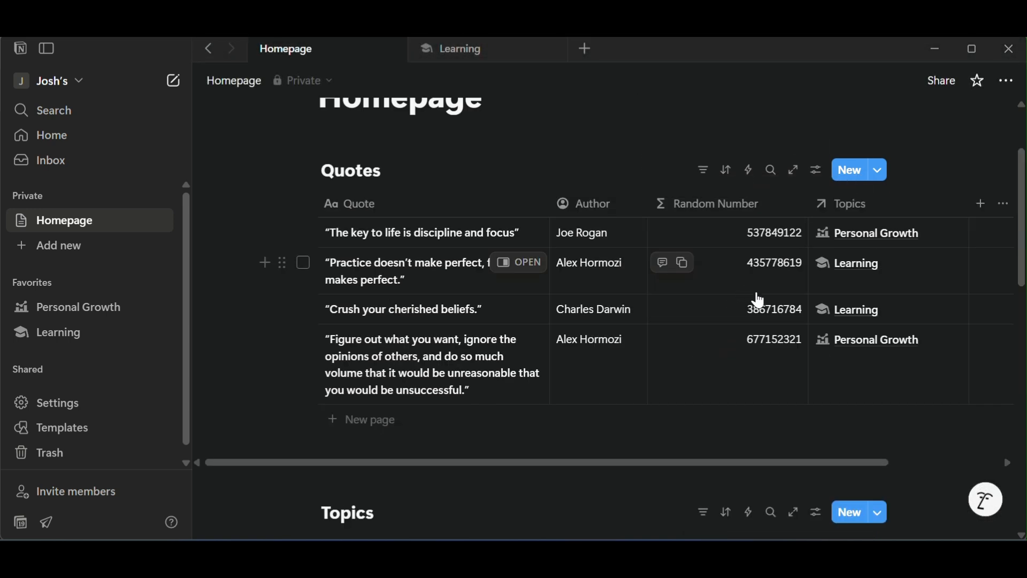
left_click_drag(766, 467, 878, 465)
left_click(863, 203)
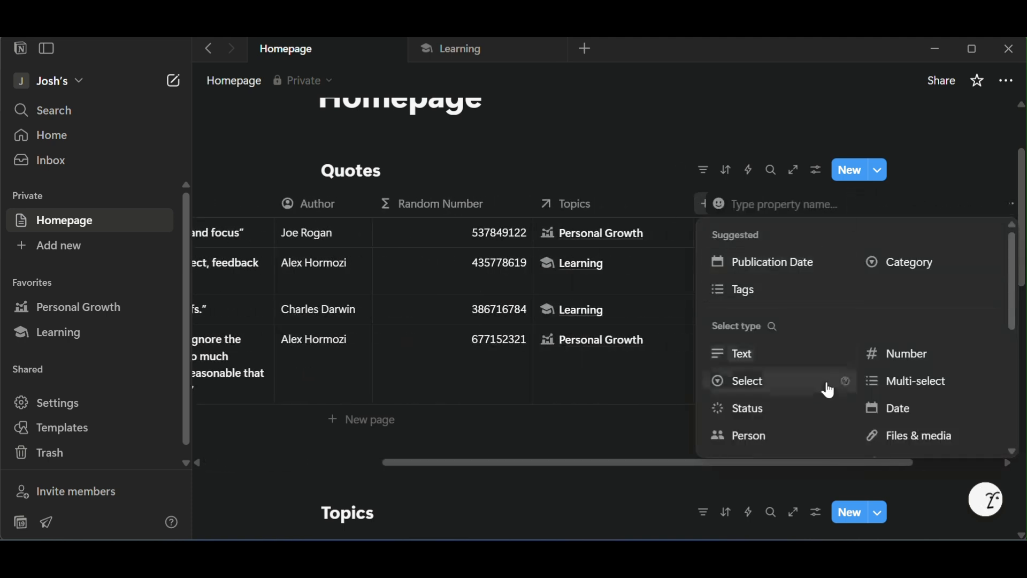
scroll(825, 385, "down", 5)
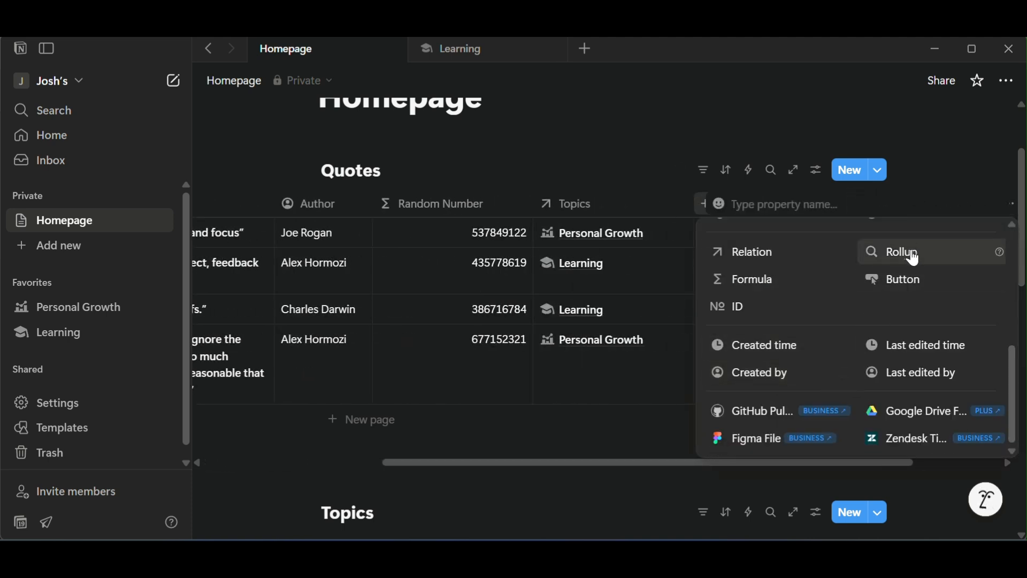
left_click(916, 259)
left_click(773, 243)
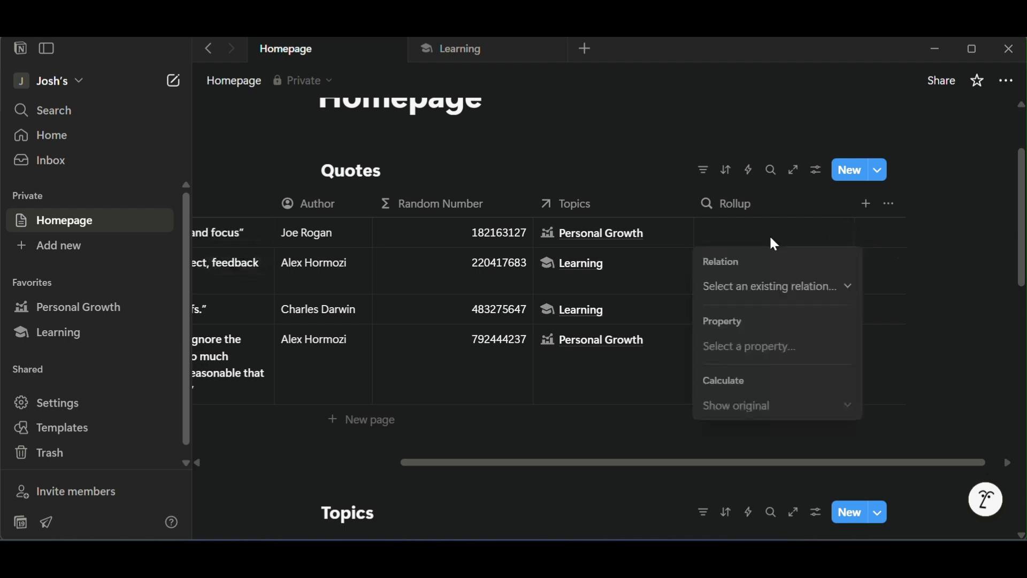
Configure the Quotes rollup to use the Topics relation and the Max Number Formula property, calculated as Max.
left_click(765, 287)
left_click(759, 315)
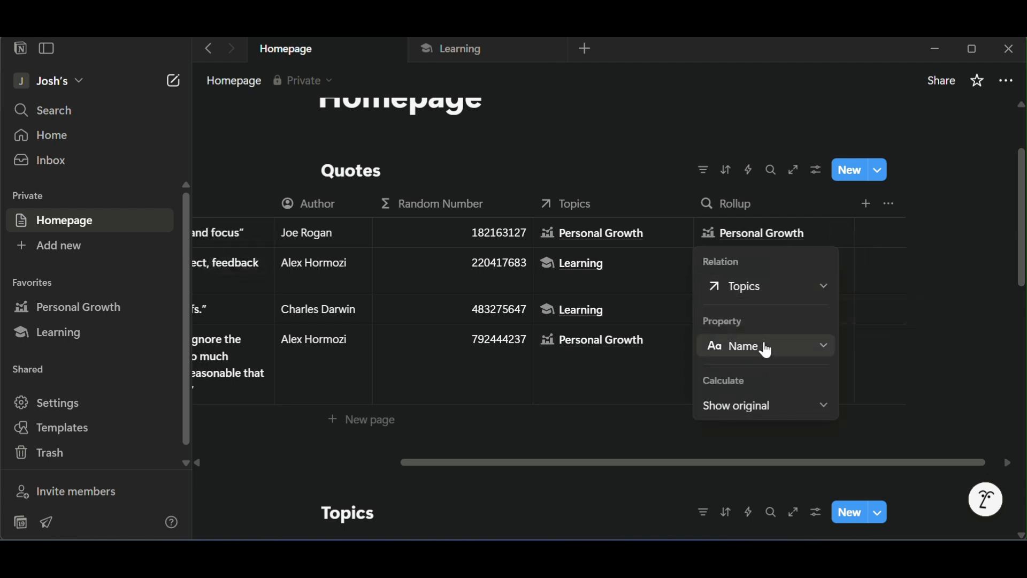
left_click(768, 349)
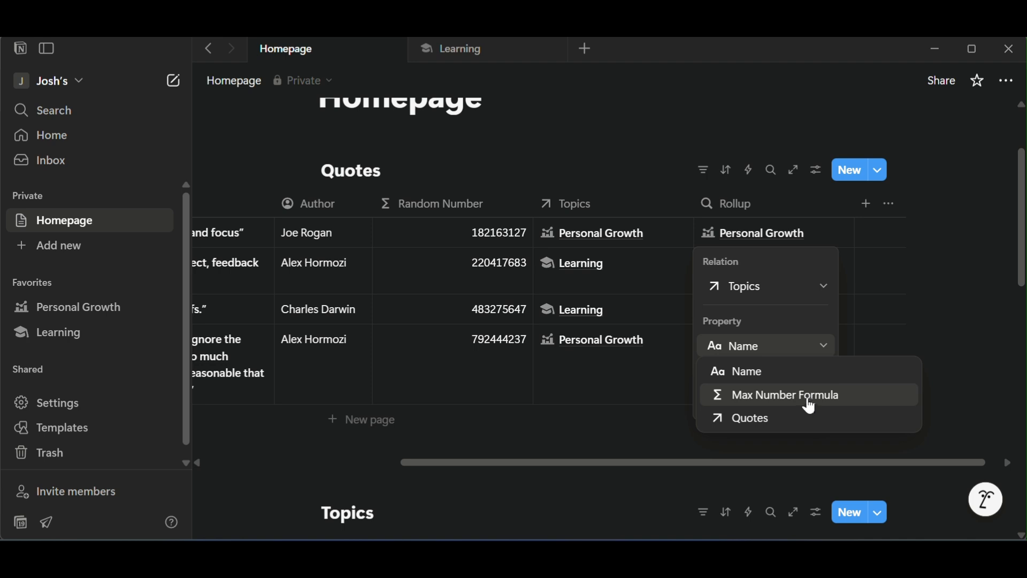
left_click(812, 406)
left_click(795, 404)
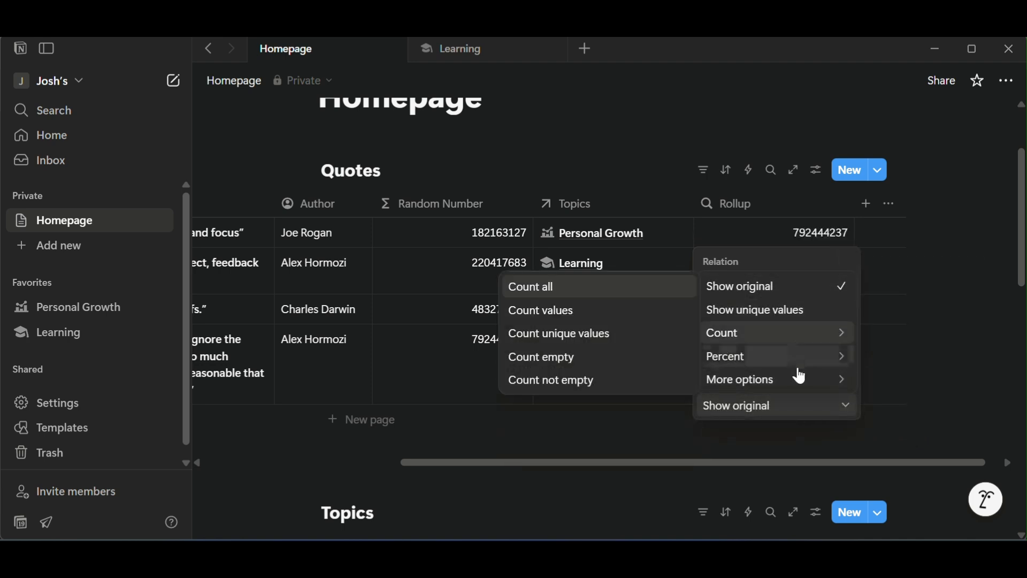
mouse_move(800, 392)
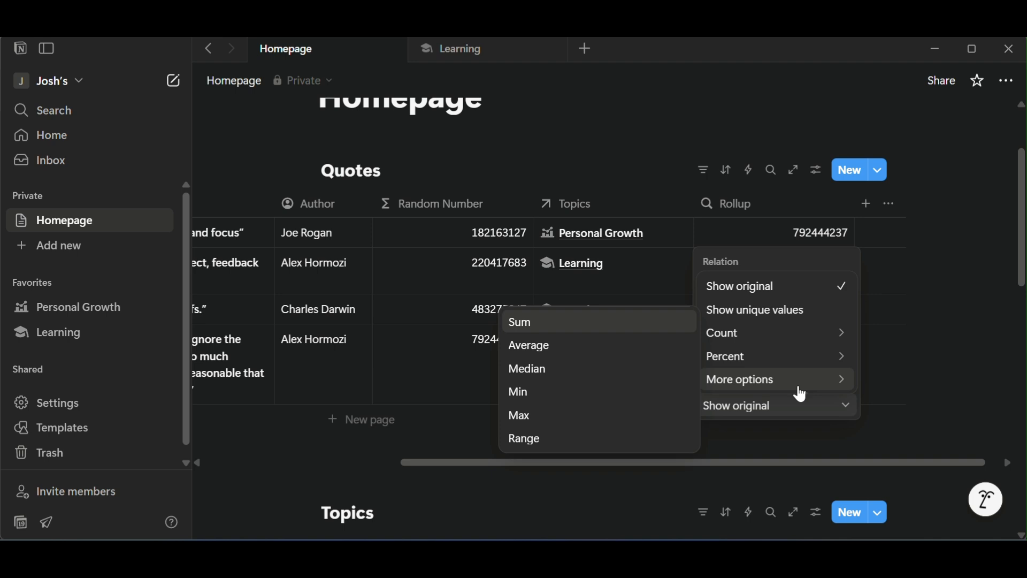
left_click(617, 426)
key("Escape")
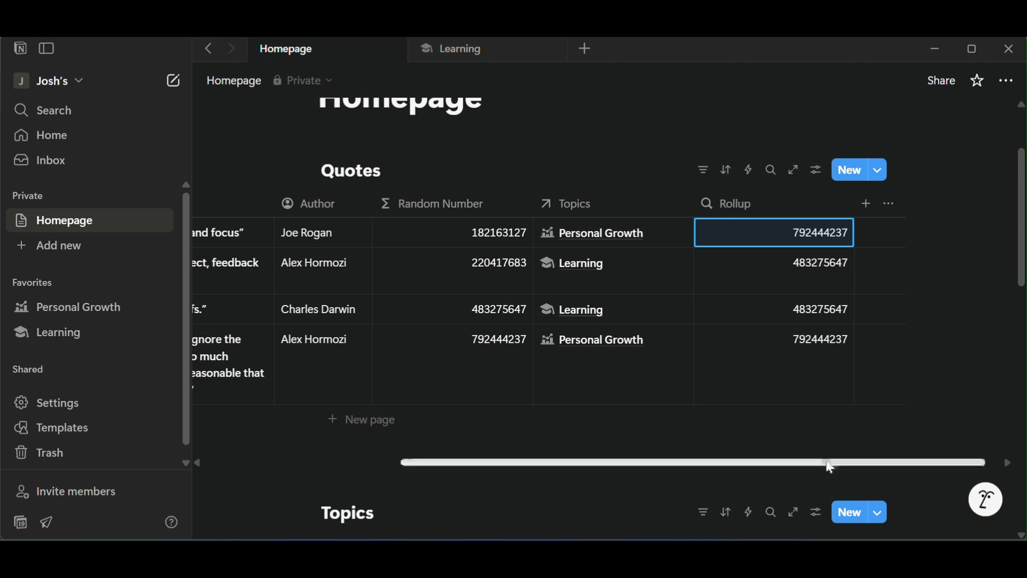
Rename the Quotes database's rollup property as Max Number.
left_click_drag(830, 468, 844, 467)
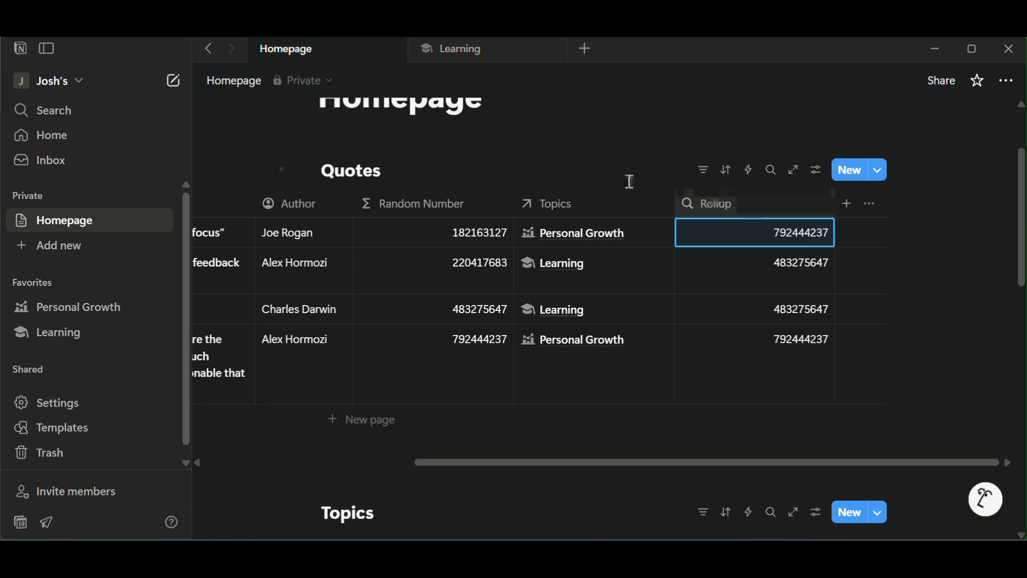
left_click(724, 208)
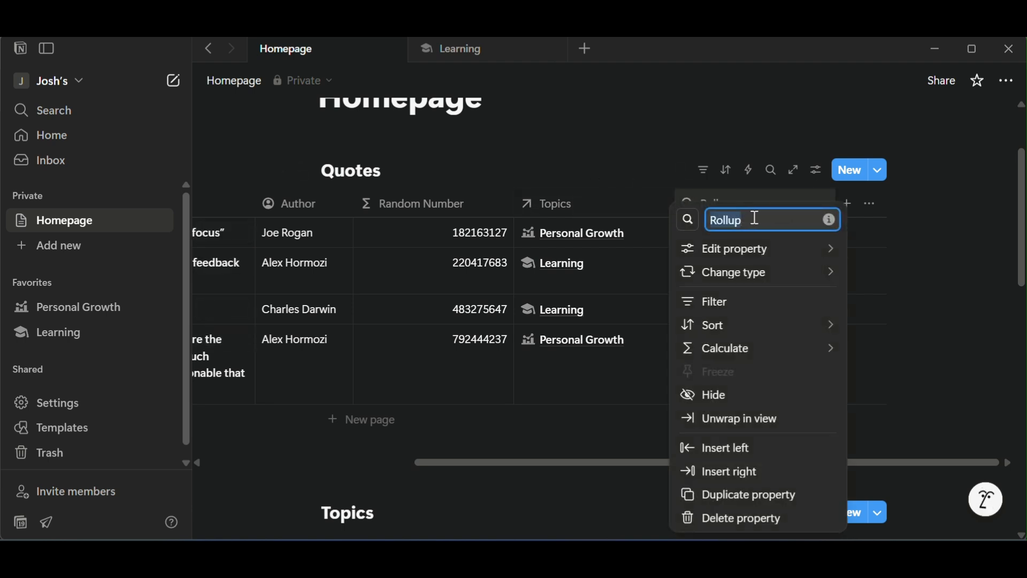
type("Max Number")
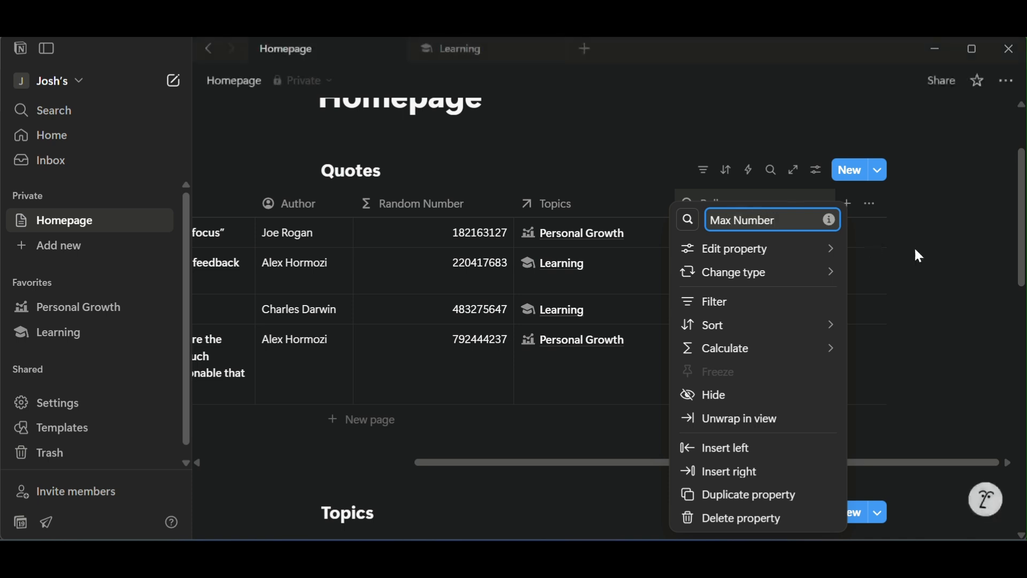
left_click(958, 248)
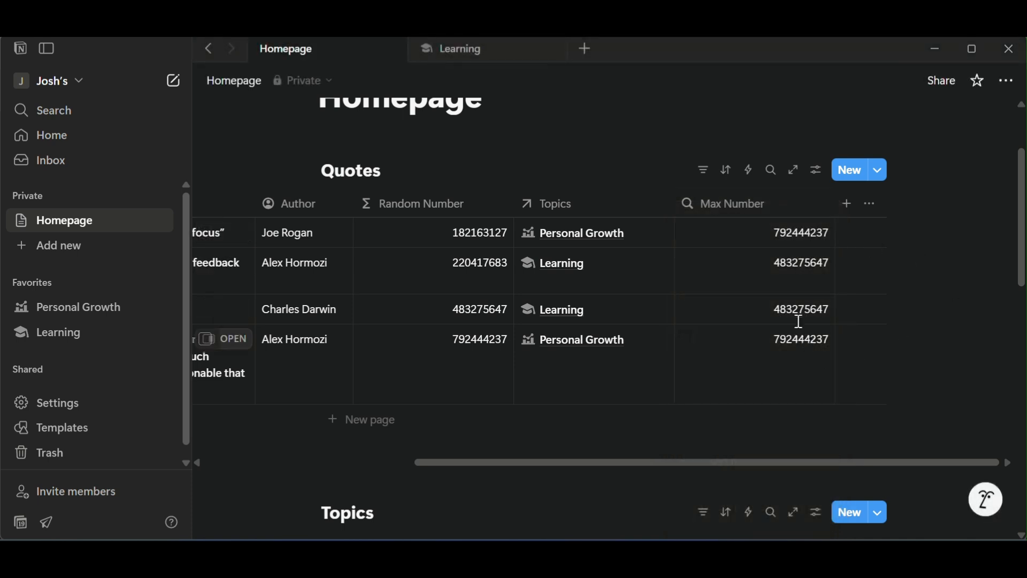
Add a formula property to the Quotes database after Max Number and open its formula for editing in the first row.
left_click(848, 206)
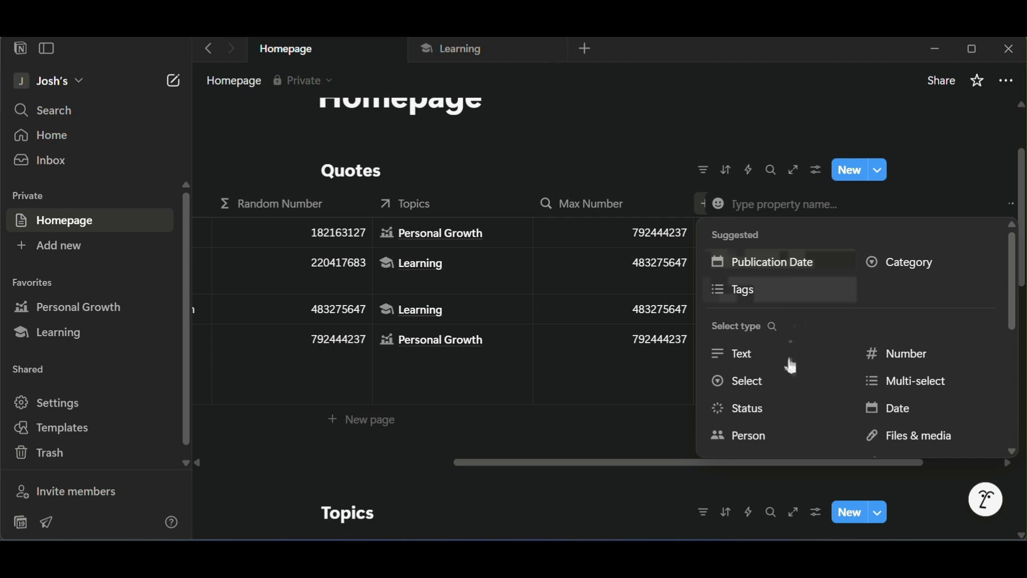
scroll(792, 363, "down", 5)
left_click(784, 316)
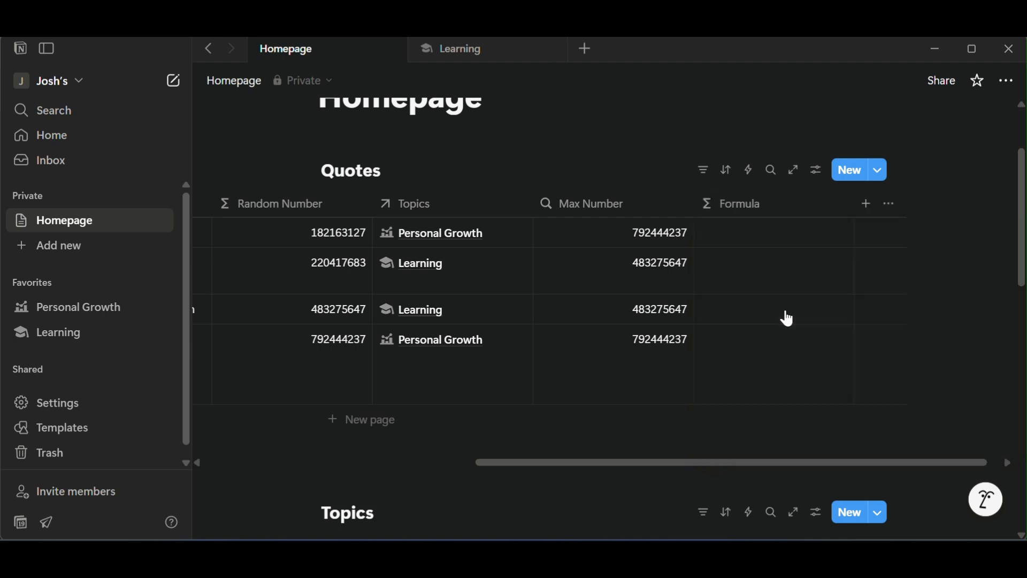
left_click(776, 233)
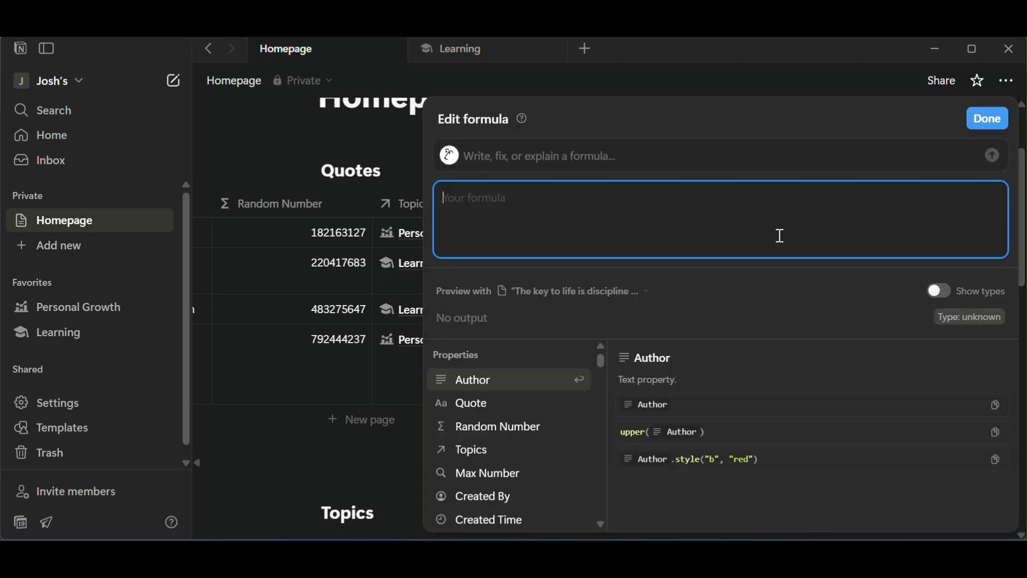
Enter the formula if(Random Number = Max Number, true, false), referencing the two Quotes properties, and save it.
type("if(")
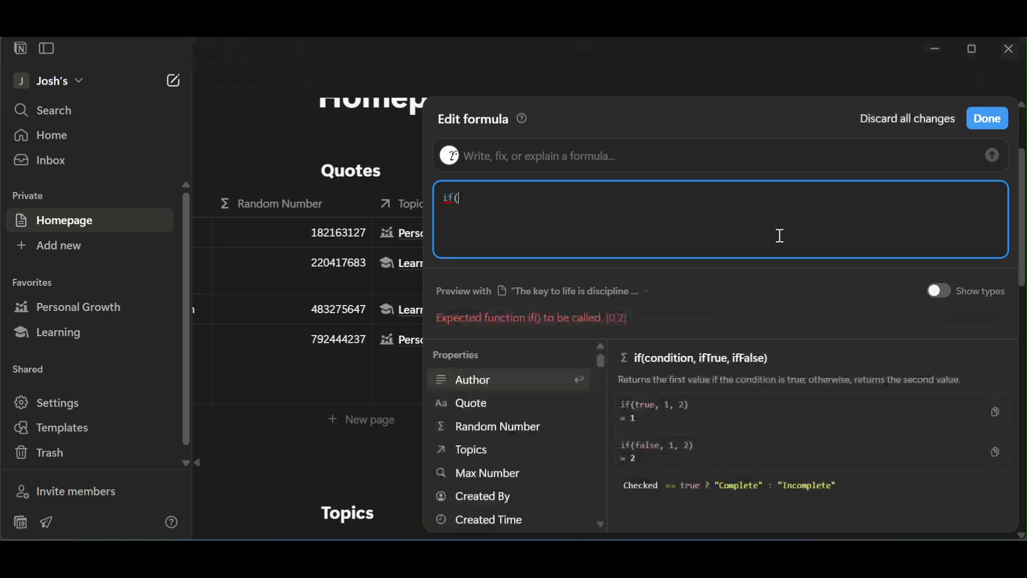
key("BackSpace")
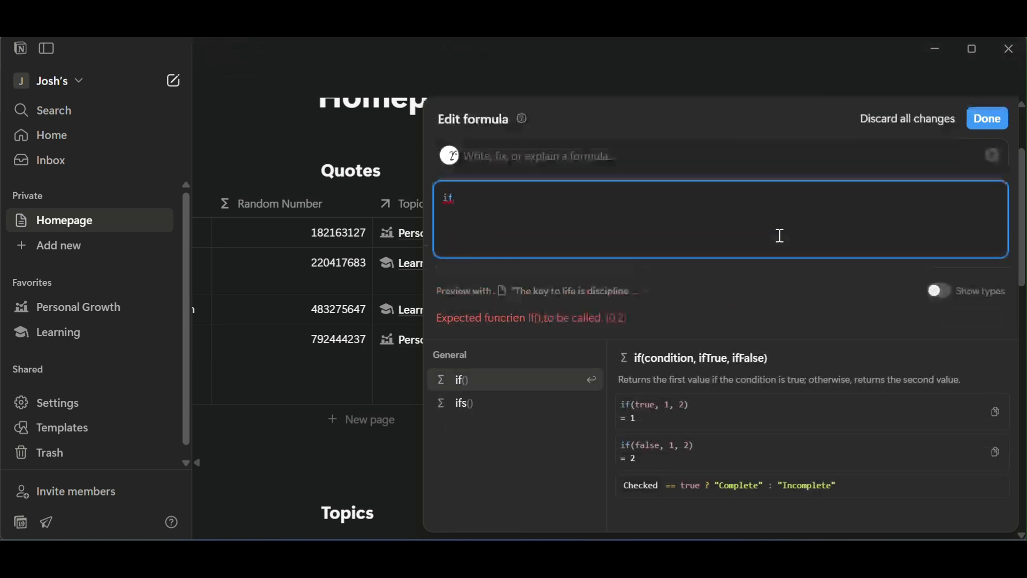
type("(")
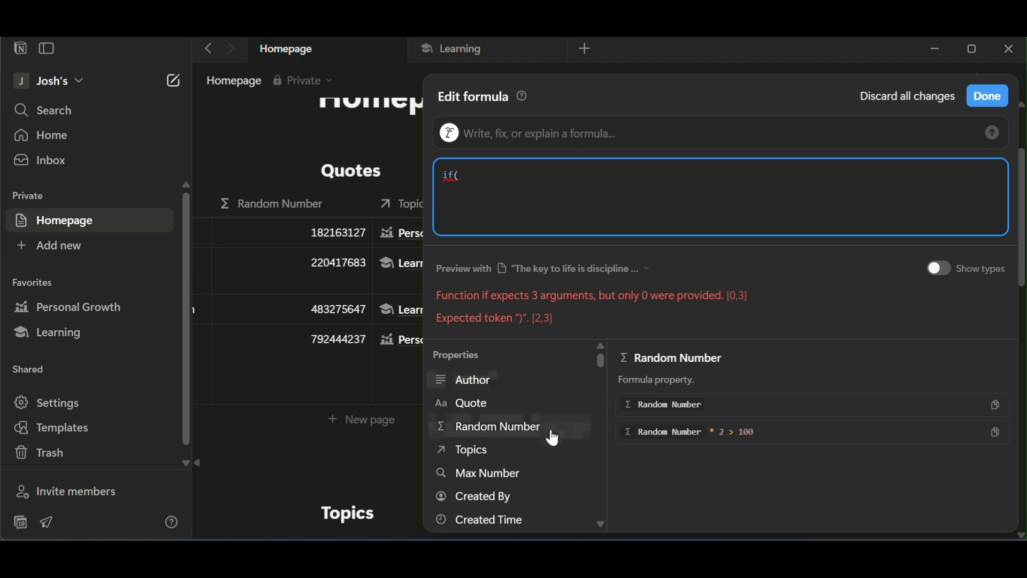
left_click(530, 428)
type("=")
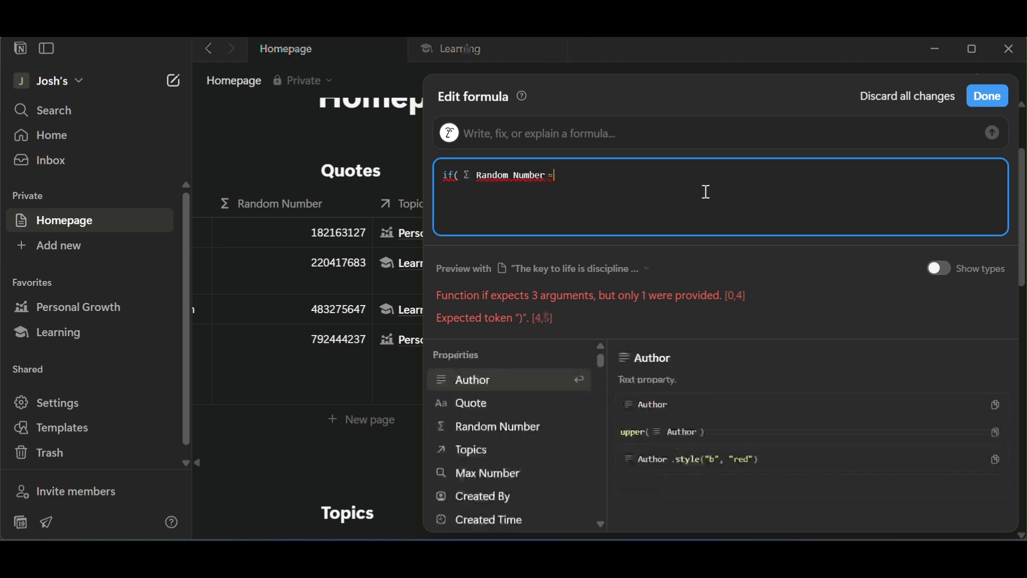
left_click(487, 482)
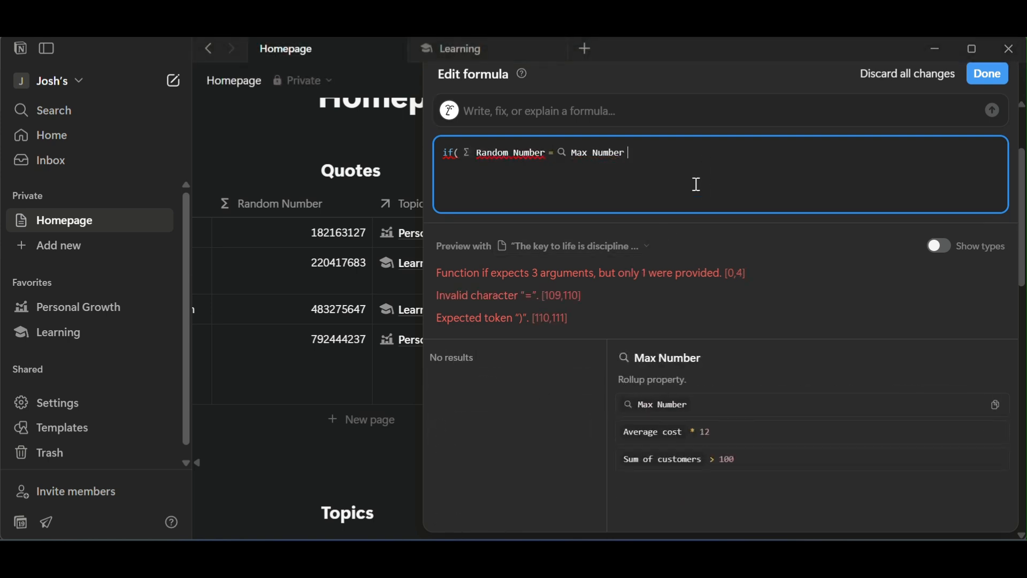
type(",True")
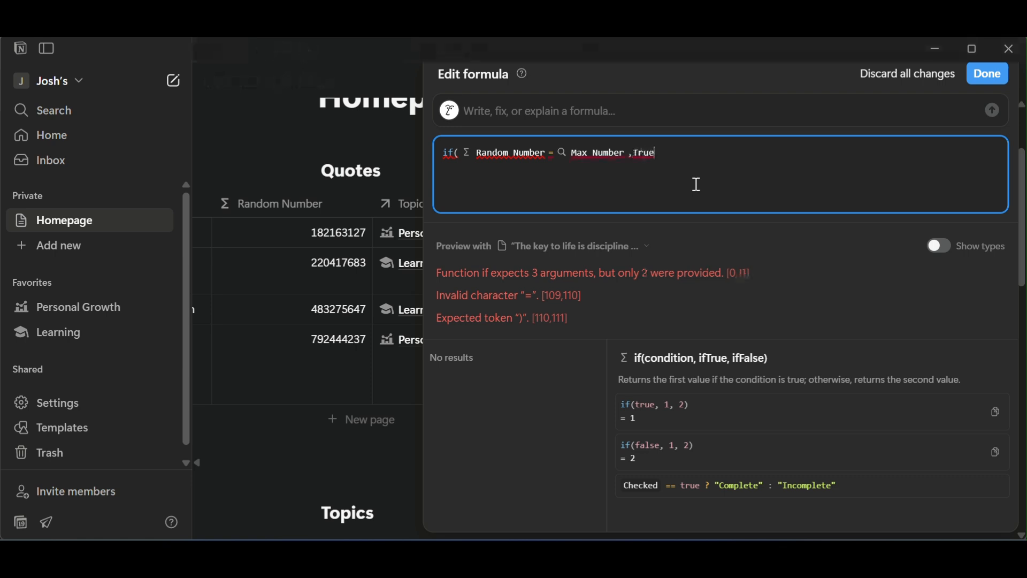
type(",F")
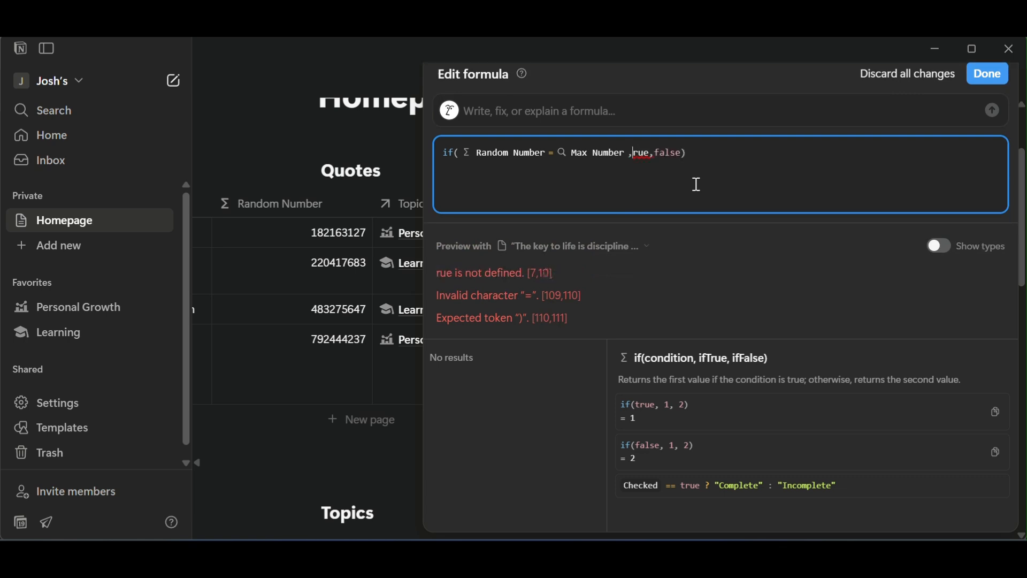
key("BackSpace")
type("t")
left_click(989, 96)
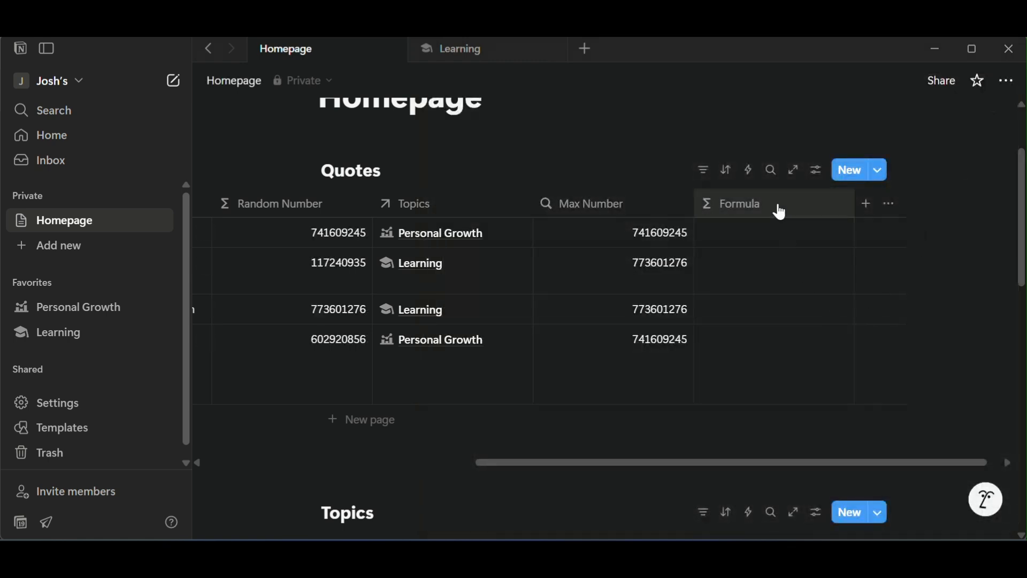
Correct the Quotes formula's comparison operator to == between Random Number and Max Number and save it.
scroll(782, 284, "left", 3)
left_click(913, 230)
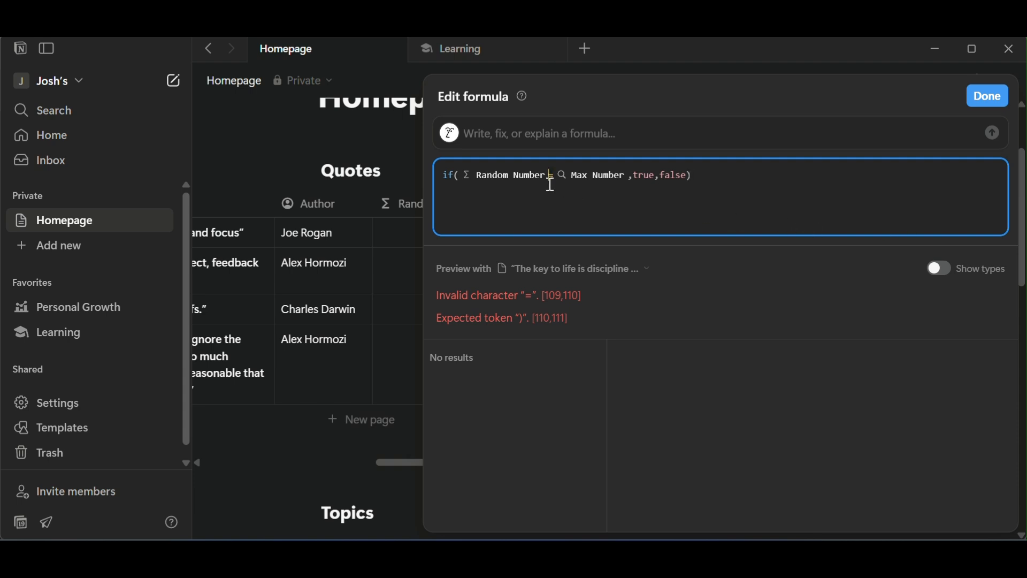
type("=")
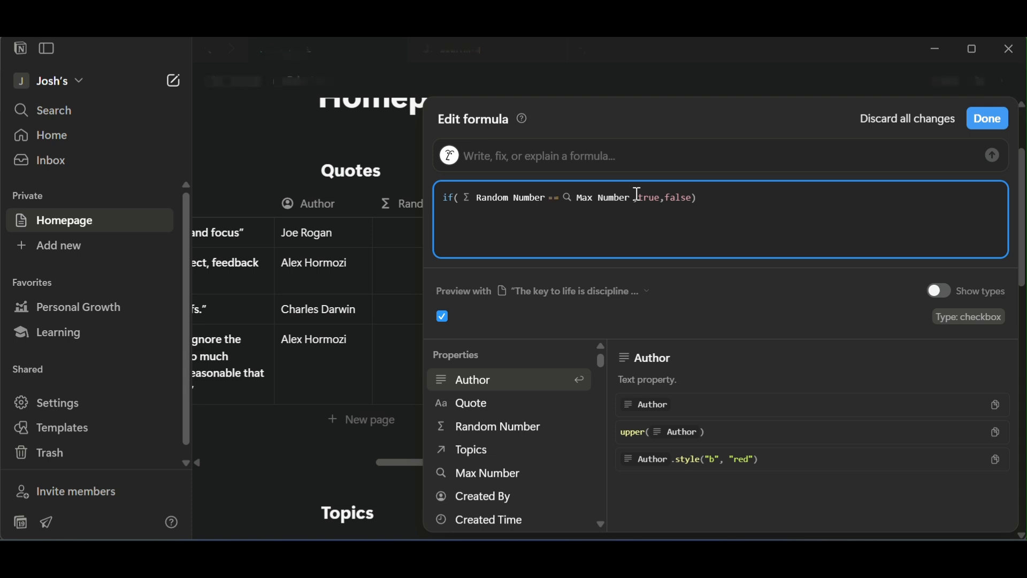
left_click(988, 119)
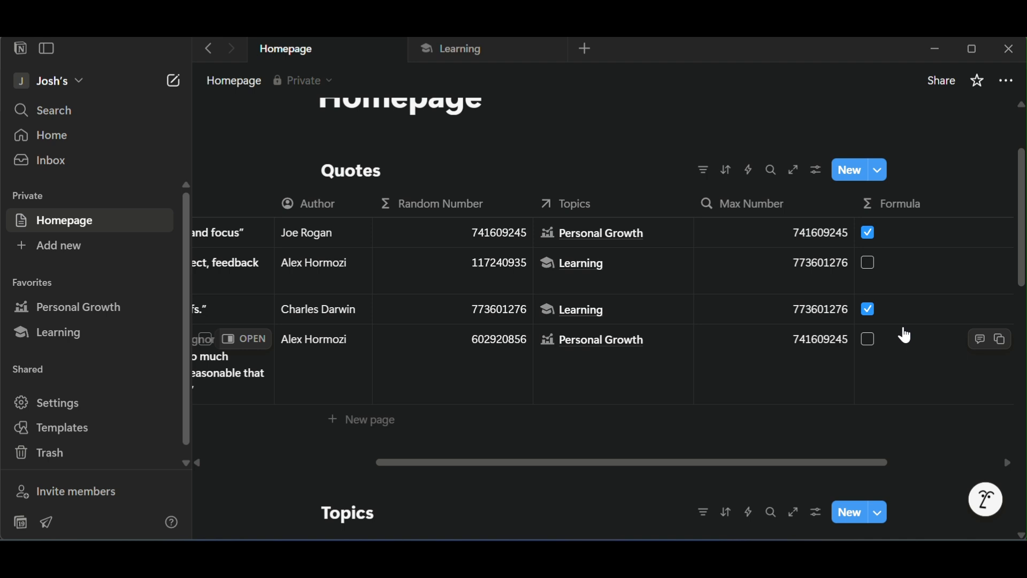
Rename the Quotes database's new formula property as Is Selected.
left_click(907, 203)
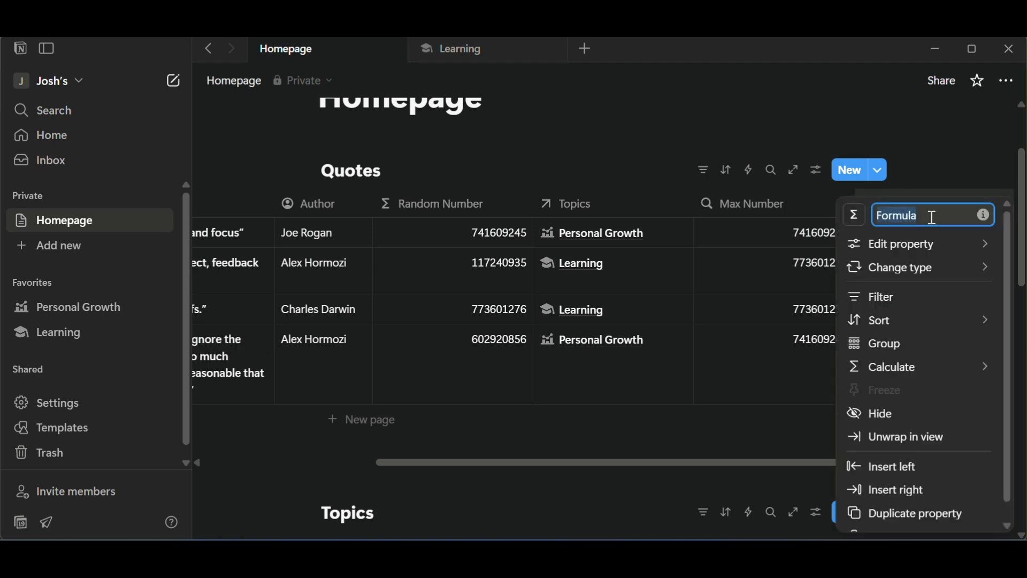
type("Is Selec")
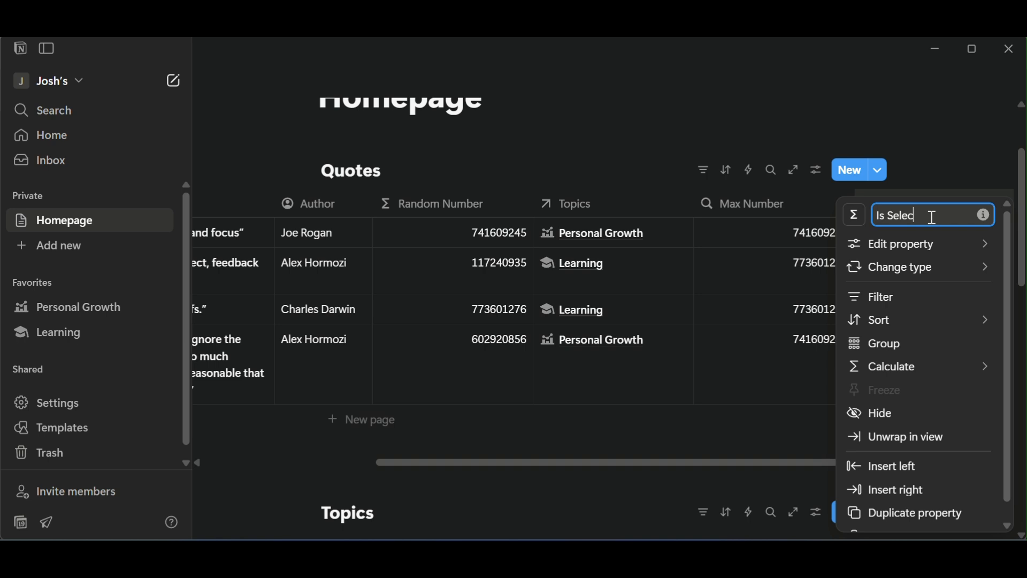
type("ted")
left_click(906, 267)
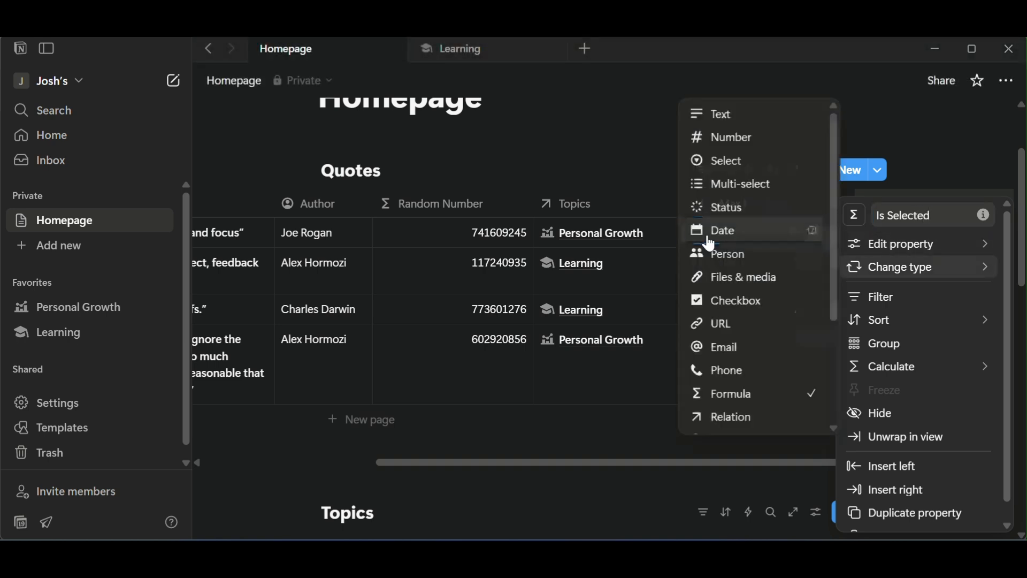
left_click(737, 298)
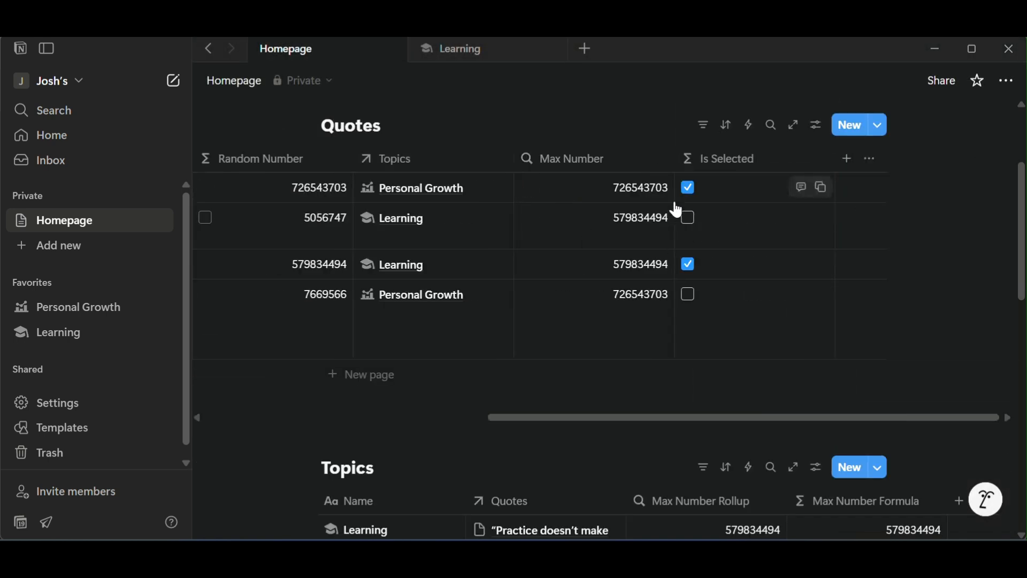
Open the Learning page from the Topics database as a full page.
scroll(688, 282, "left", 3)
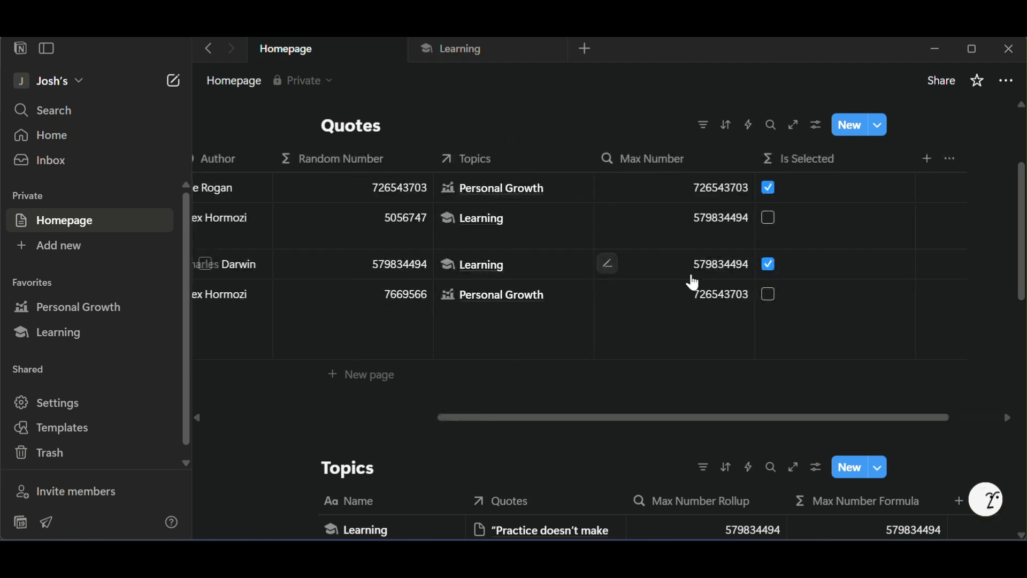
scroll(683, 284, "down", 3)
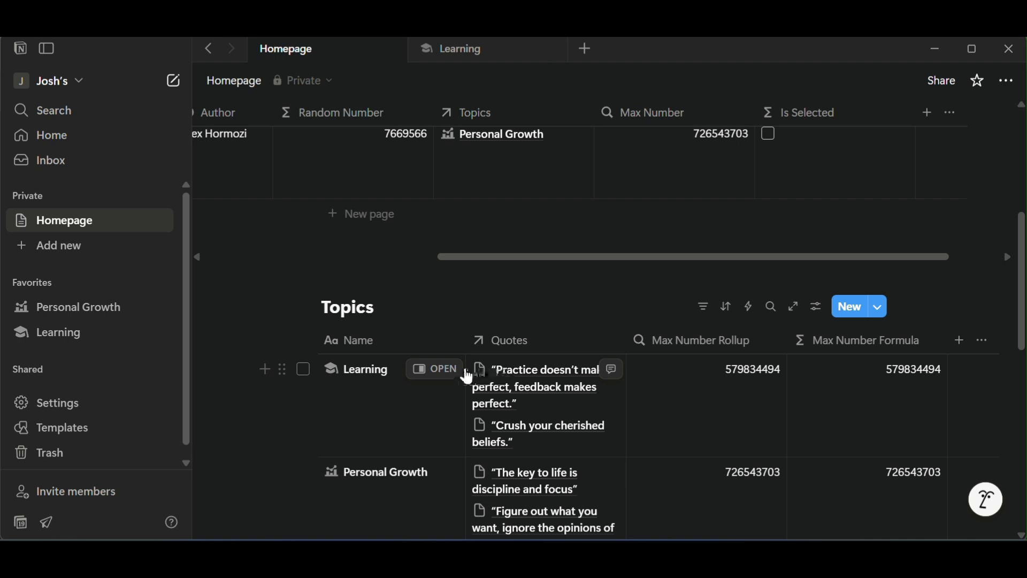
left_click(451, 370)
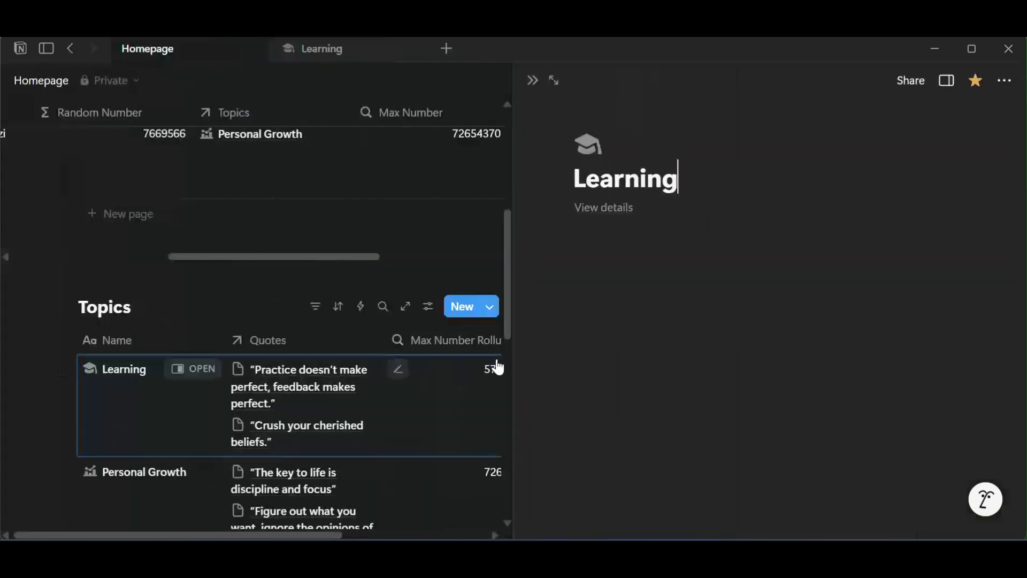
left_click(554, 82)
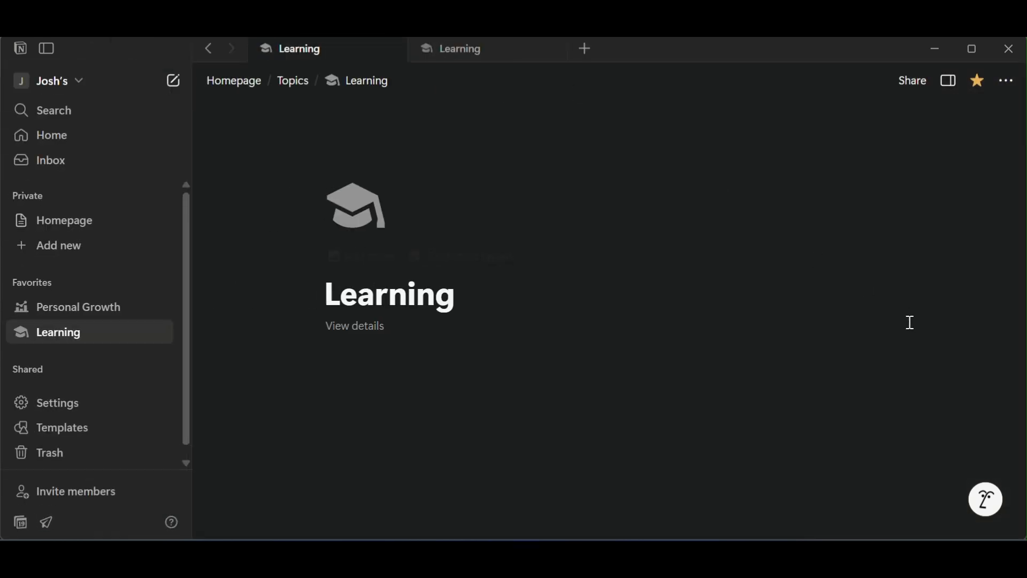
Insert a linked view of the existing Quotes database in the body of the Learning page.
left_click(568, 373)
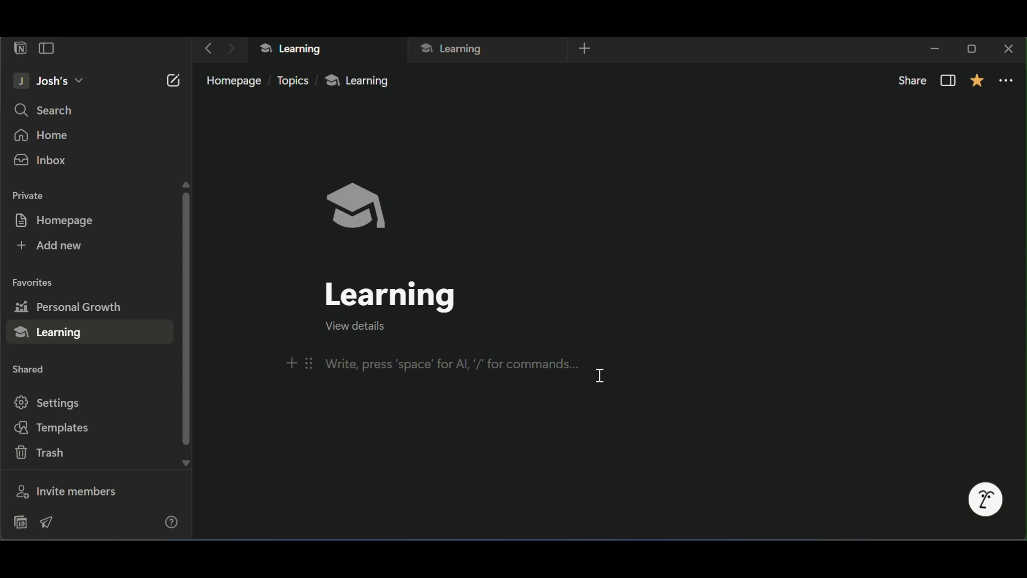
type("/")
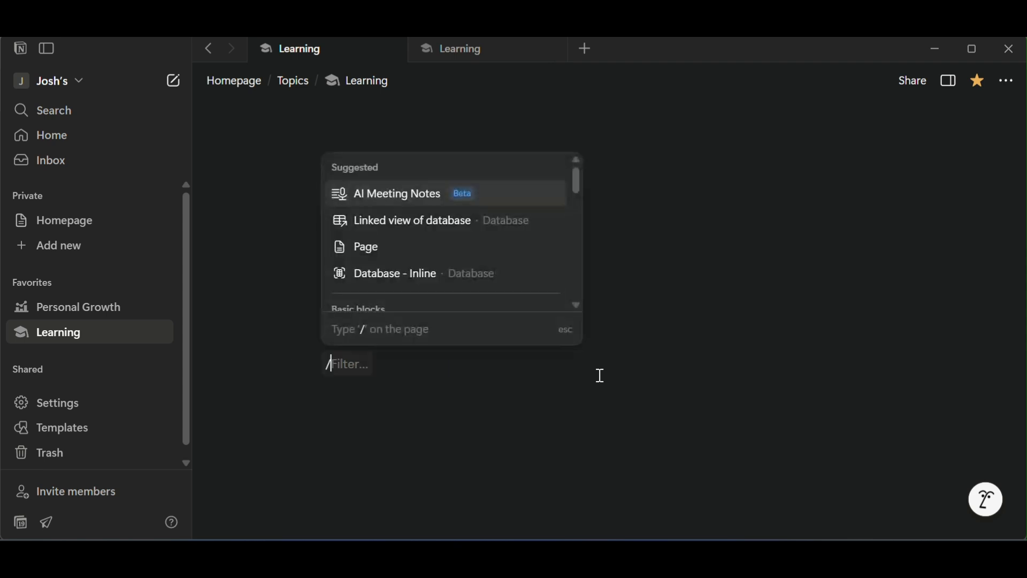
type("linked")
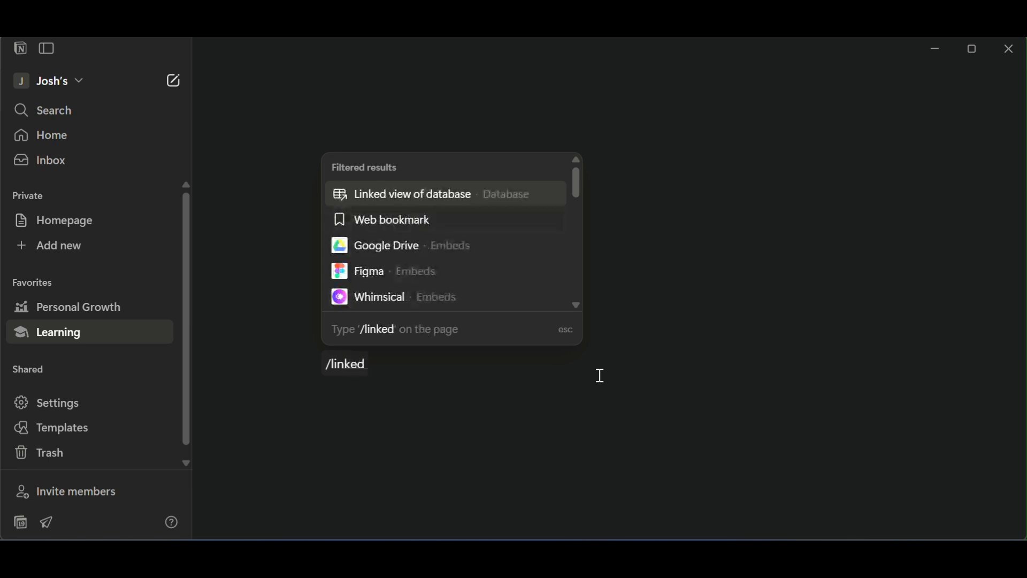
key("Return")
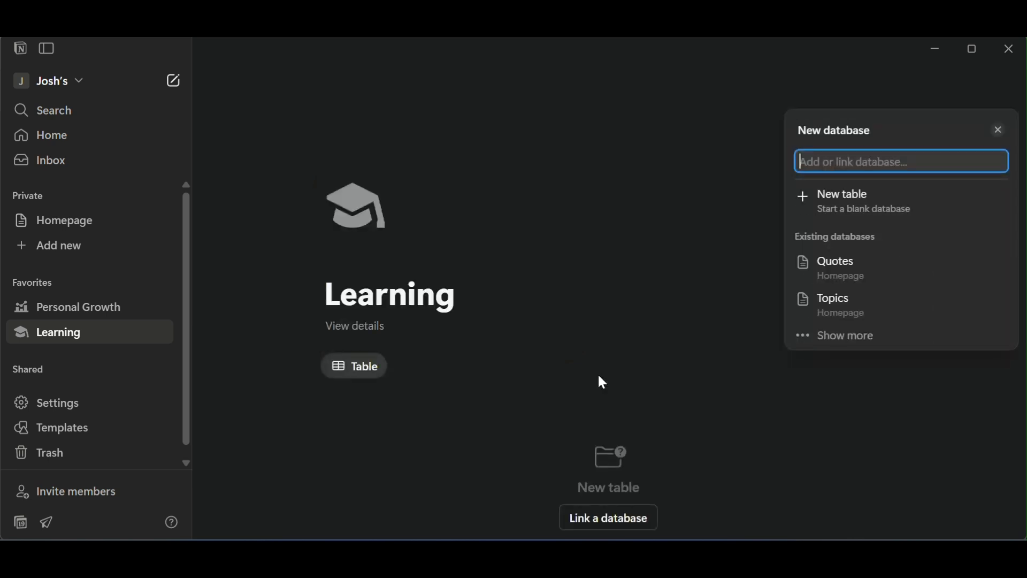
left_click(907, 275)
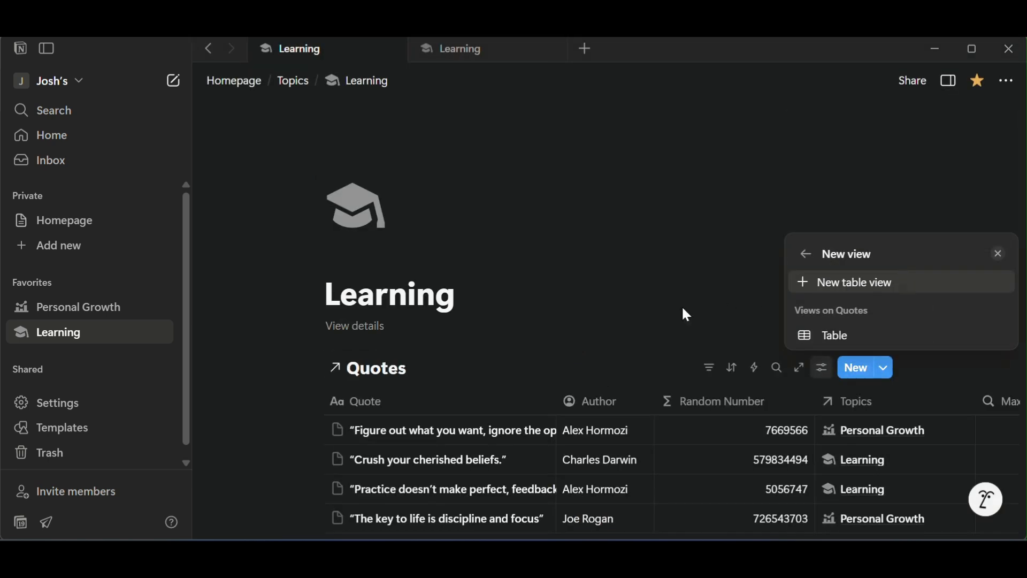
left_click(624, 327)
Filter the linked Quotes view to entries whose Topics relation contains Learning.
scroll(669, 311, "down", 2)
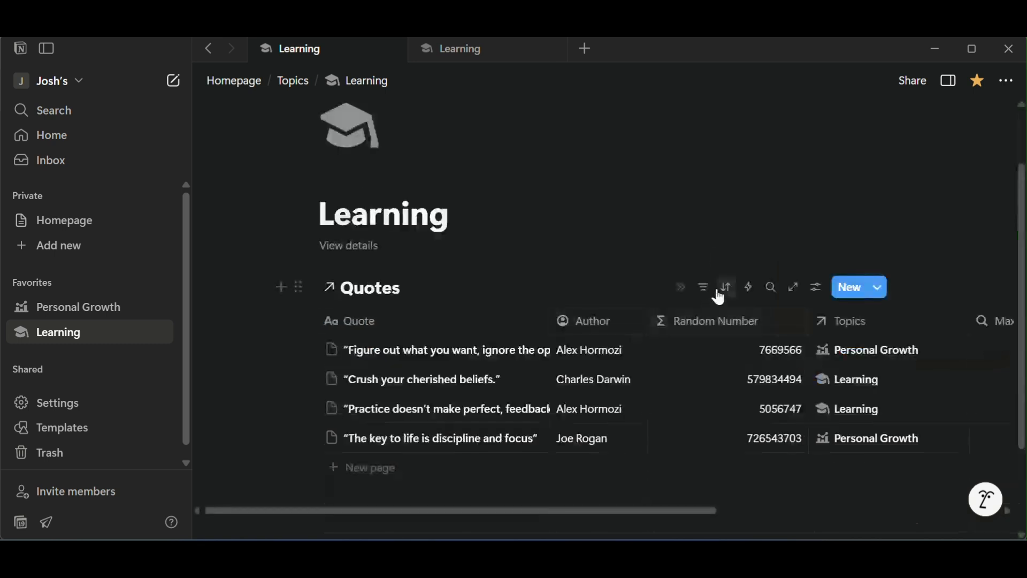
left_click(704, 287)
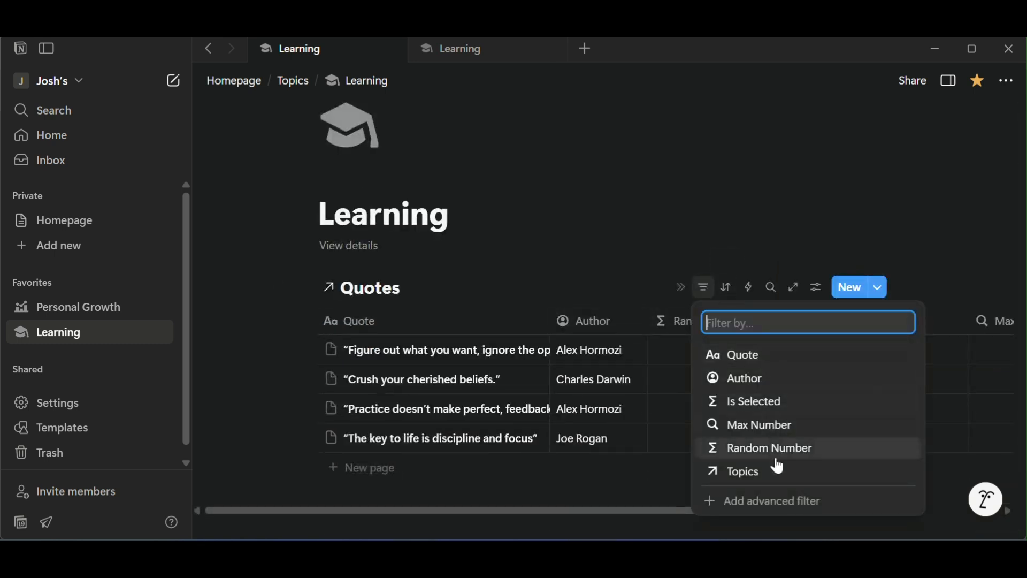
left_click(776, 470)
left_click(381, 418)
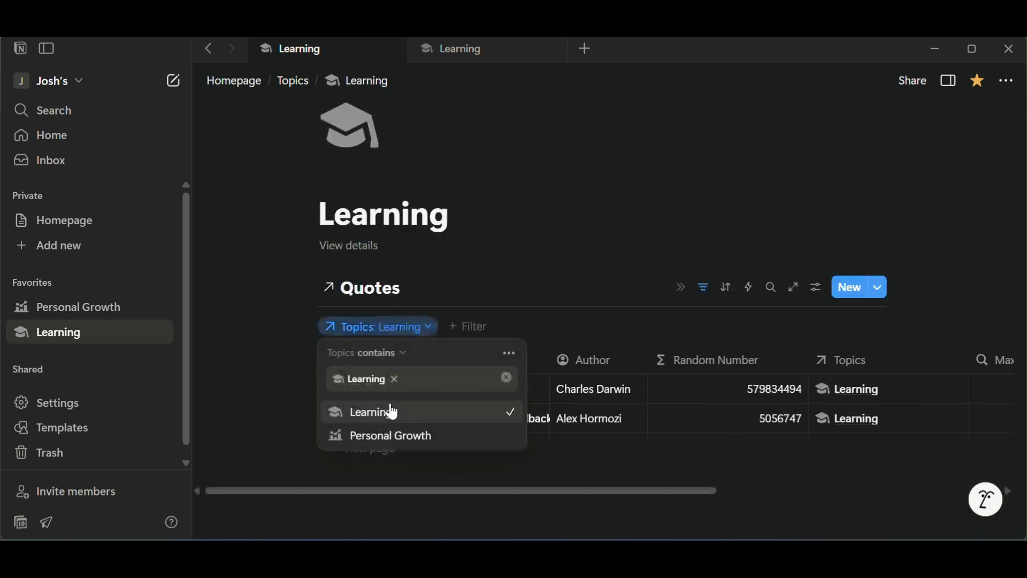
left_click(483, 291)
Add a second filter to the linked Quotes view so that Is Selected is Checked.
left_click(467, 327)
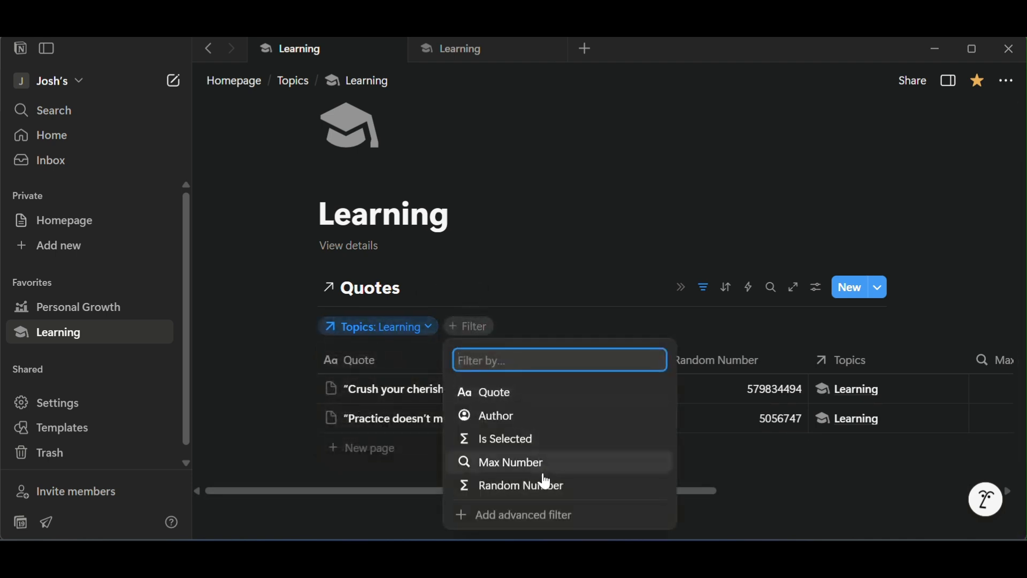
left_click(554, 440)
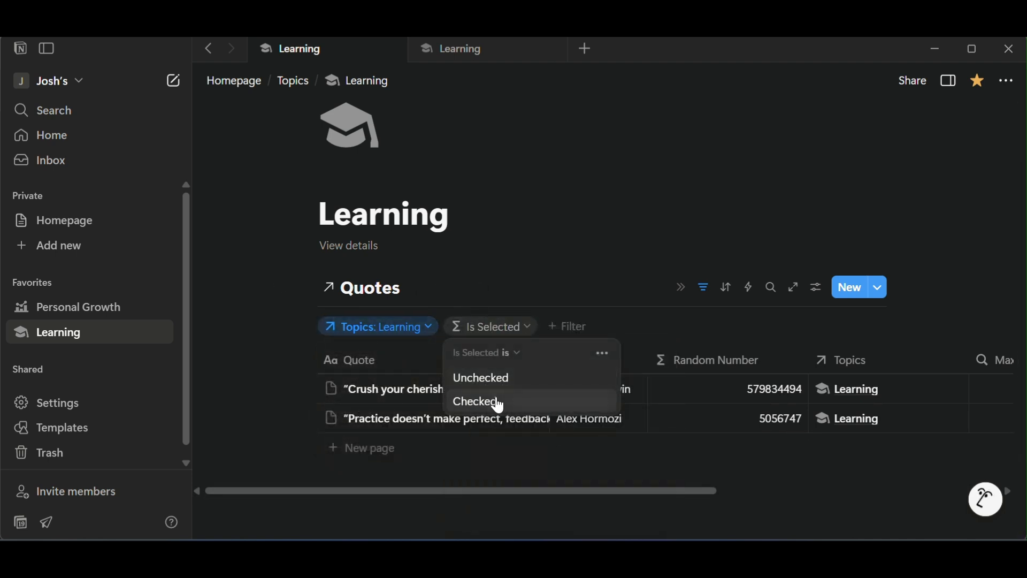
left_click(497, 402)
left_click(679, 496)
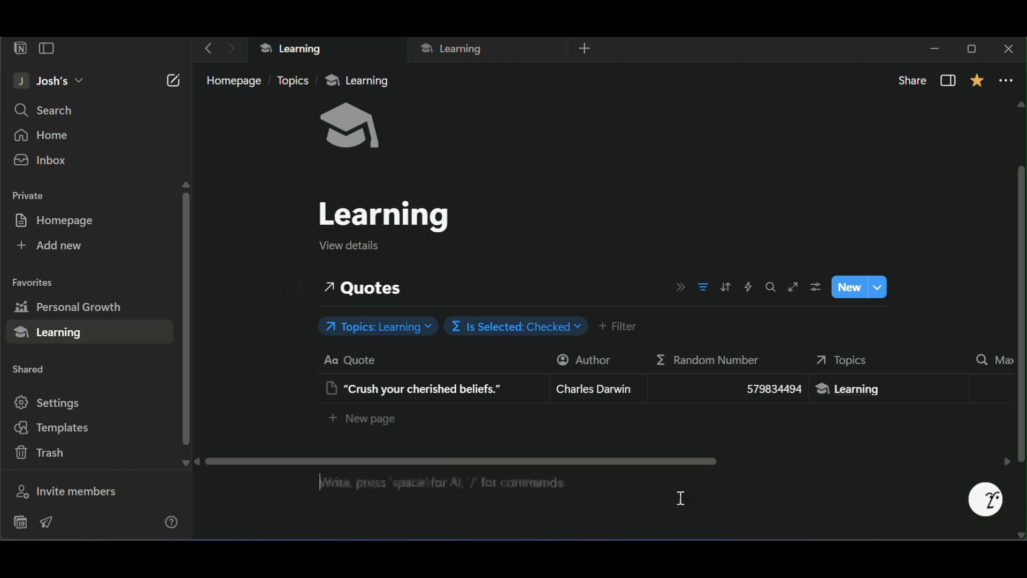
Change the layout of the linked Quotes view on the Learning page to Gallery.
scroll(651, 455, "down", 1)
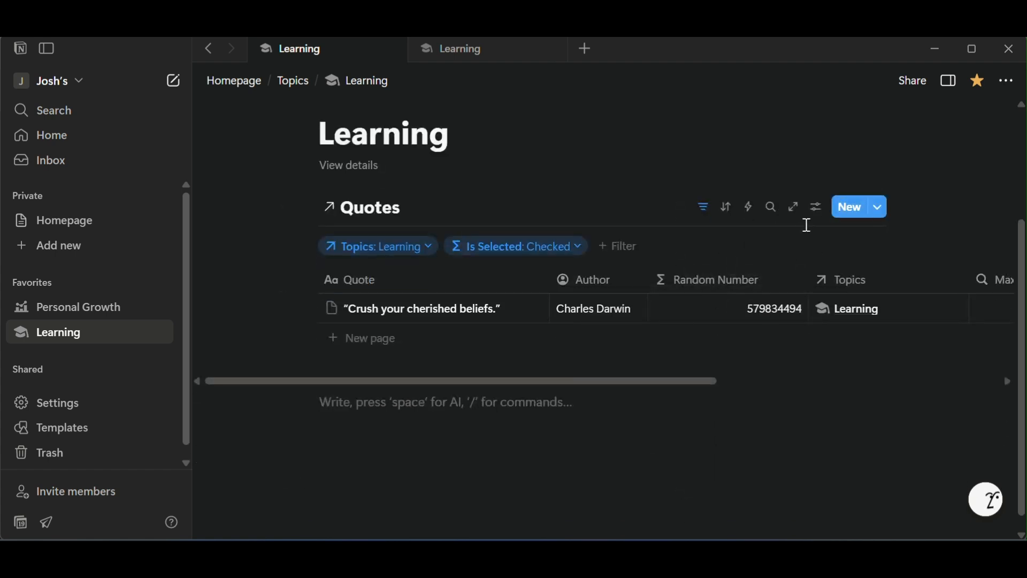
left_click(815, 208)
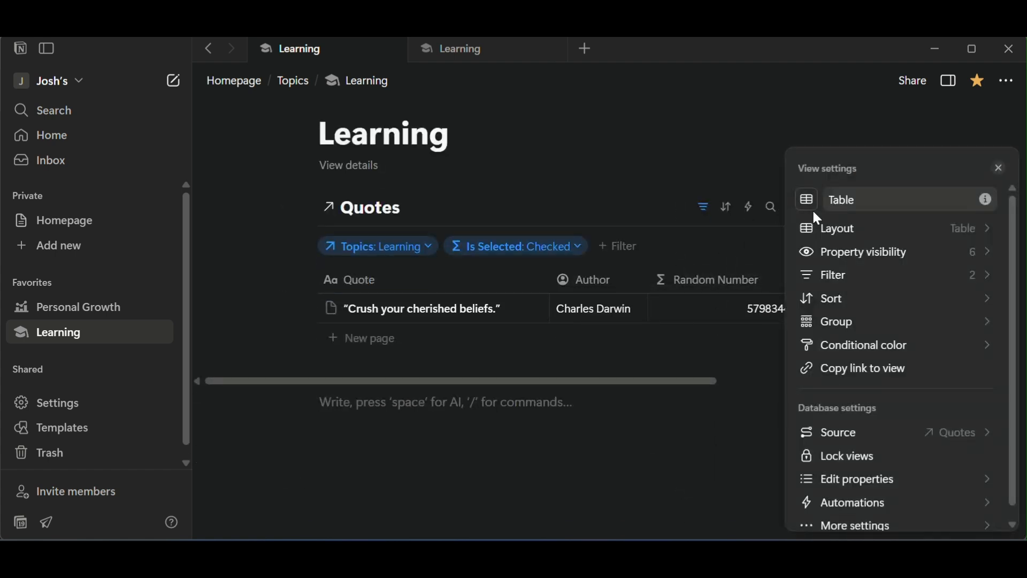
left_click(886, 231)
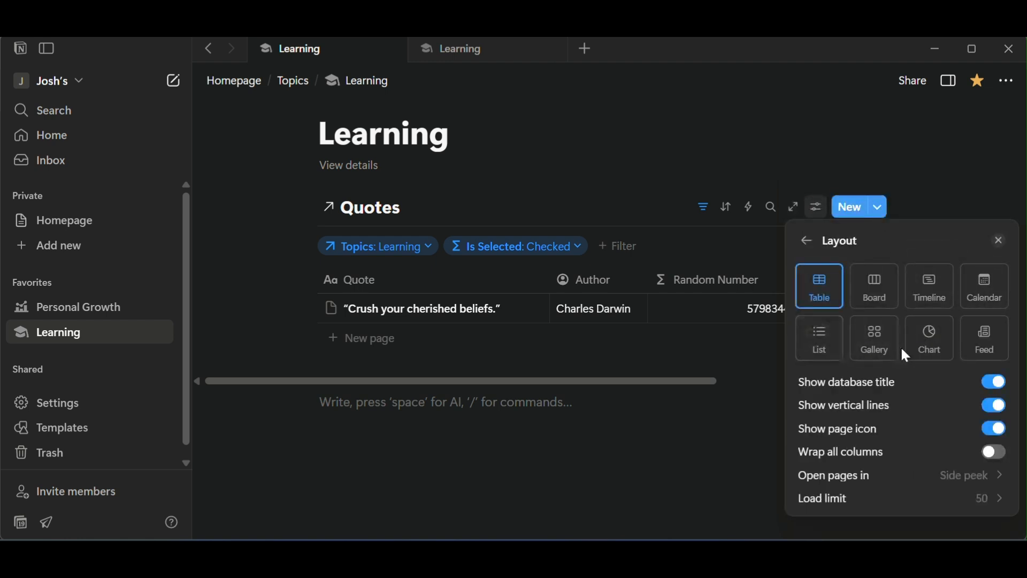
left_click(885, 354)
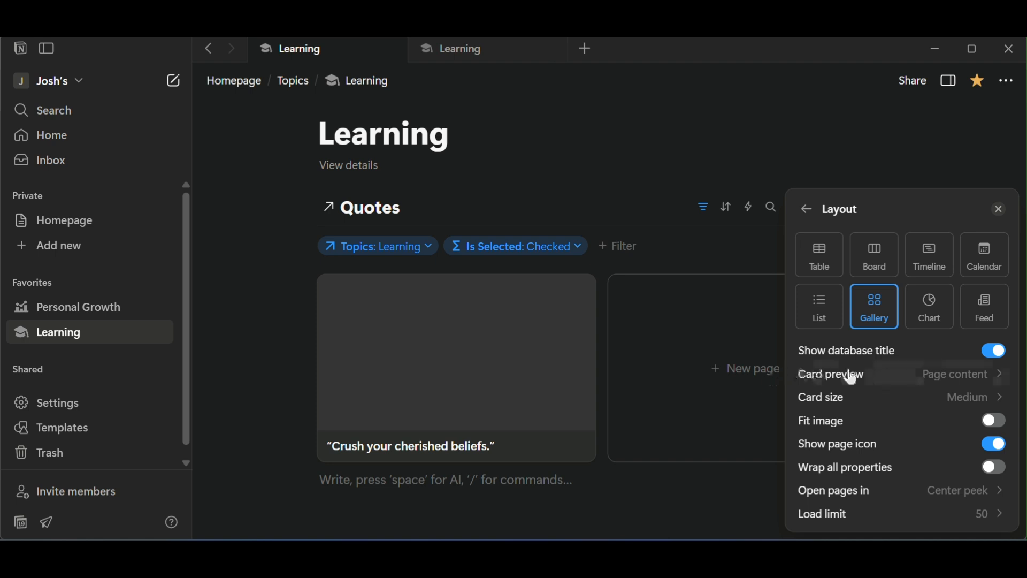
Set the gallery's card preview to None and its card size to Small.
left_click(995, 380)
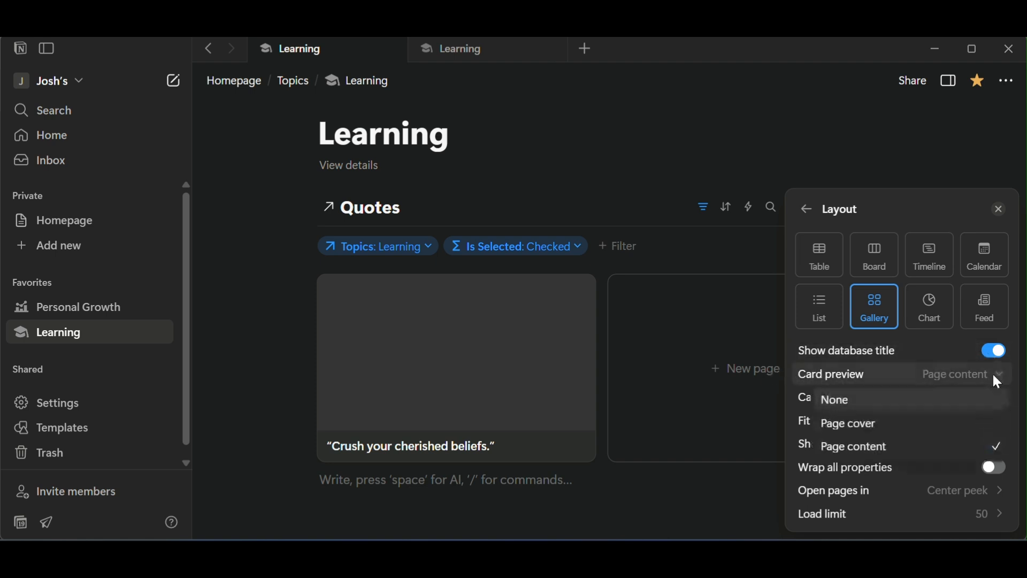
left_click(969, 404)
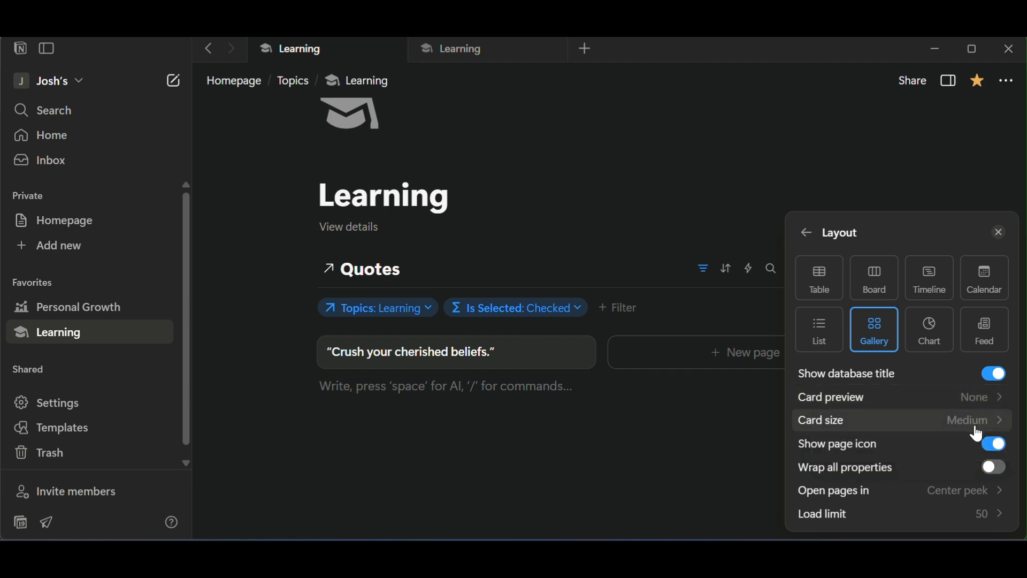
left_click(974, 421)
left_click(959, 447)
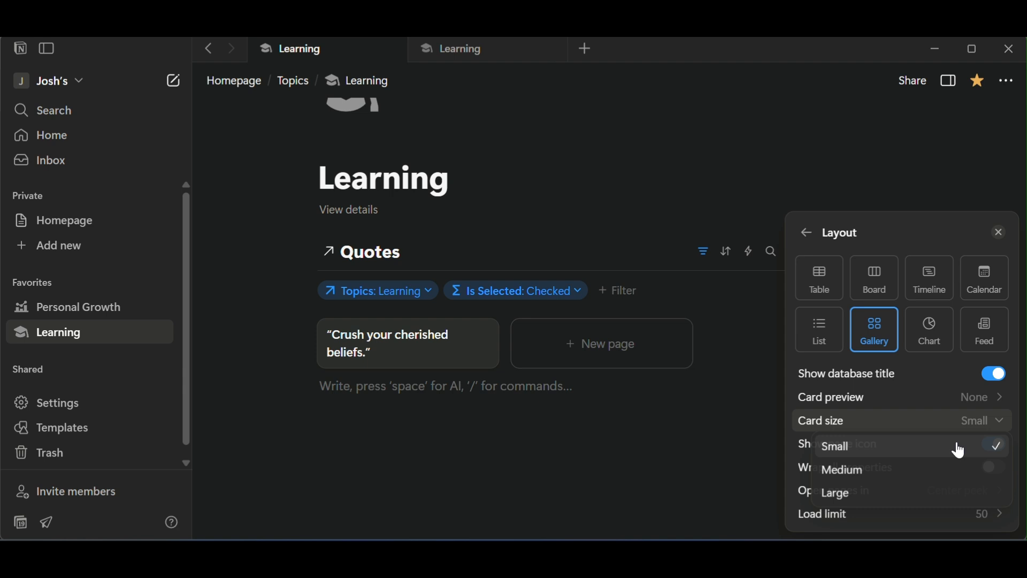
Show the Author property on the gallery cards and hide the filter bar of the Quotes view.
left_click(810, 244)
left_click(950, 259)
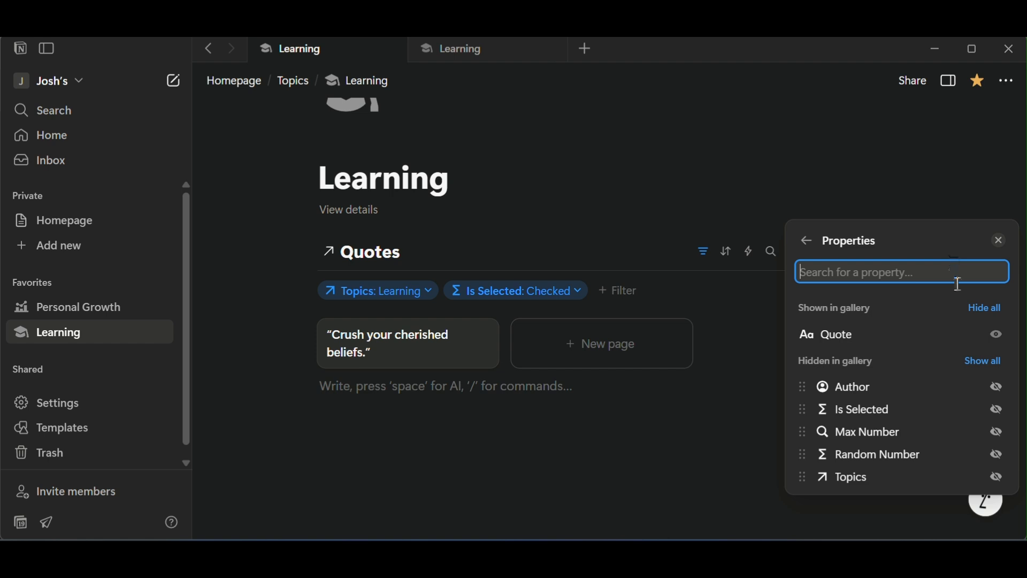
left_click(997, 388)
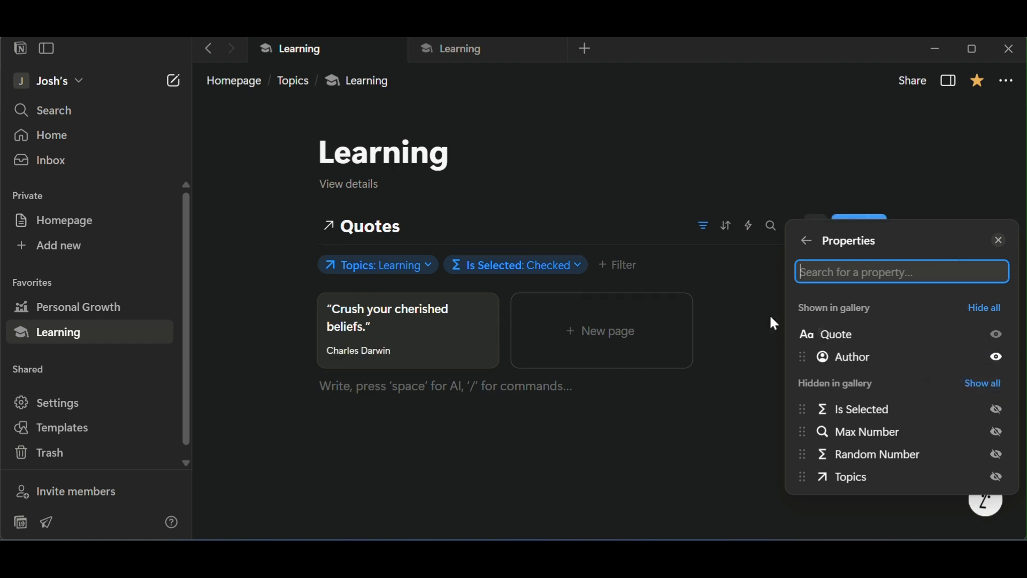
left_click(720, 426)
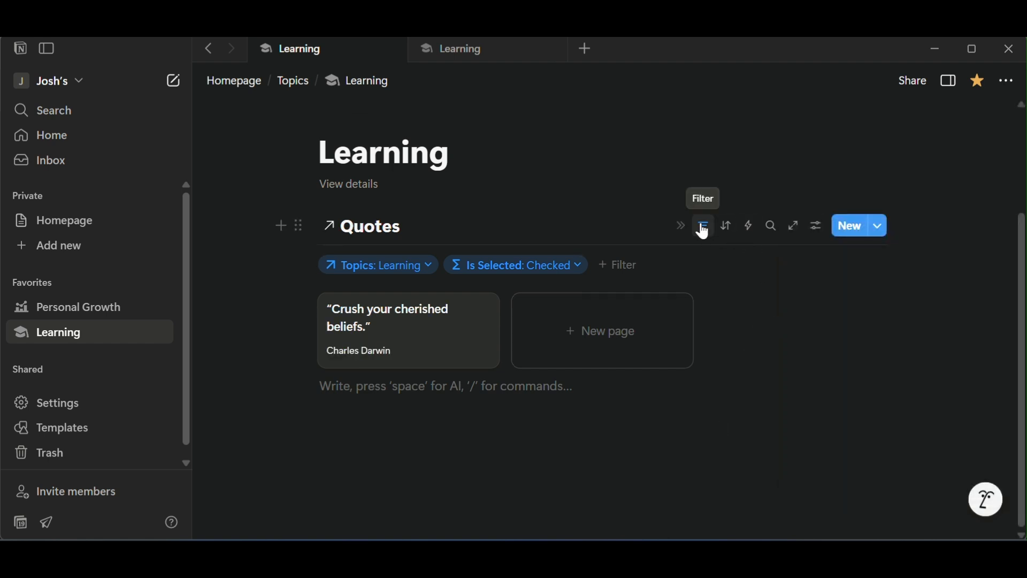
scroll(706, 227, "up", 2)
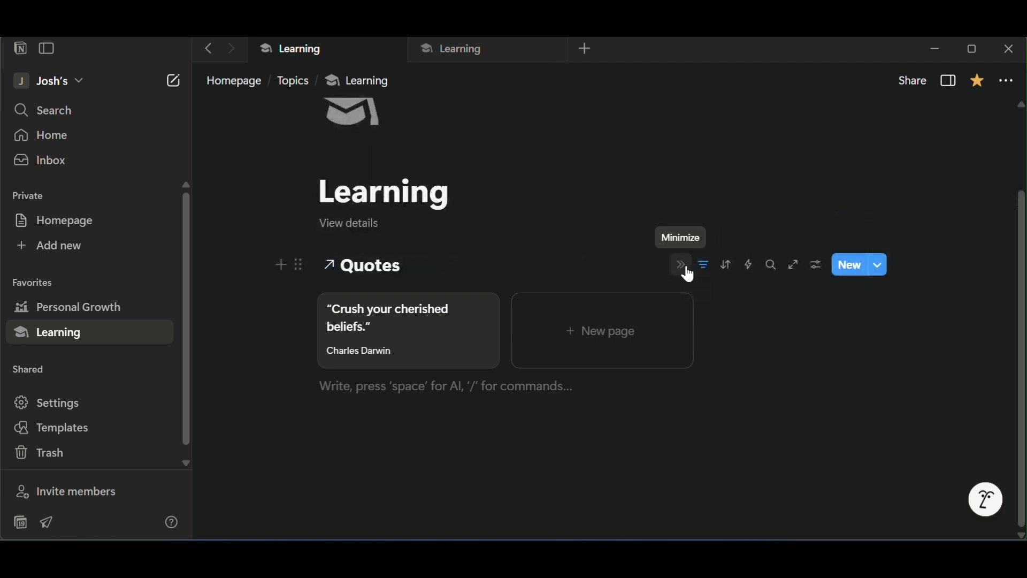
Add an empty text block above the Quotes view and move the view into a narrow column to its right.
left_click(492, 185)
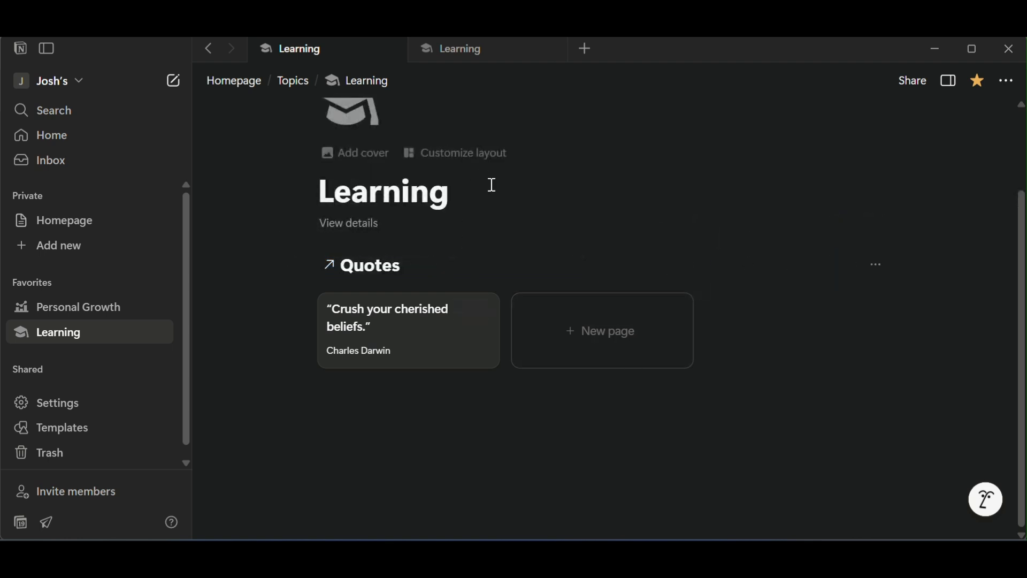
key("Return")
type("/2")
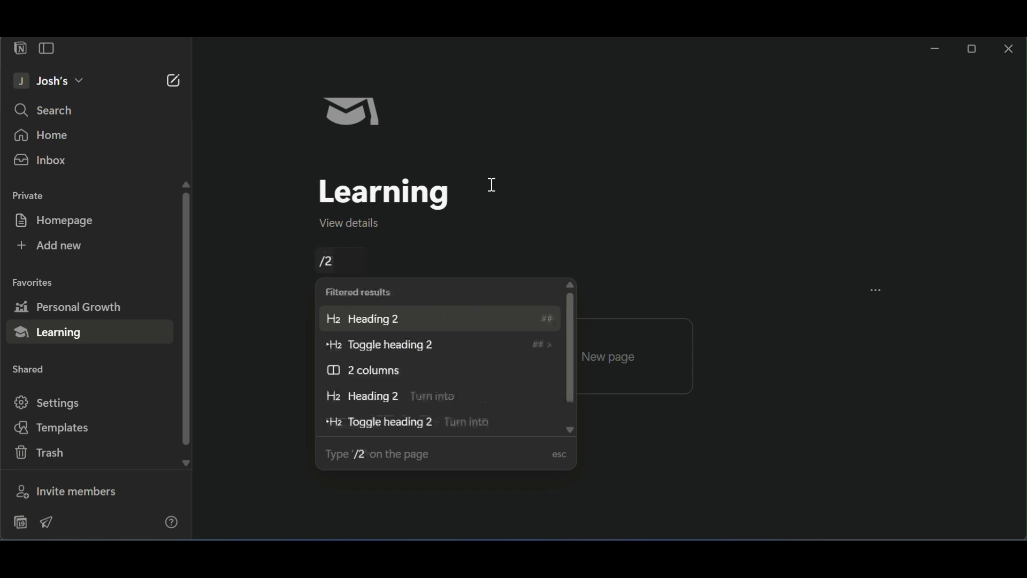
key("BackSpace")
key("BackSpace")
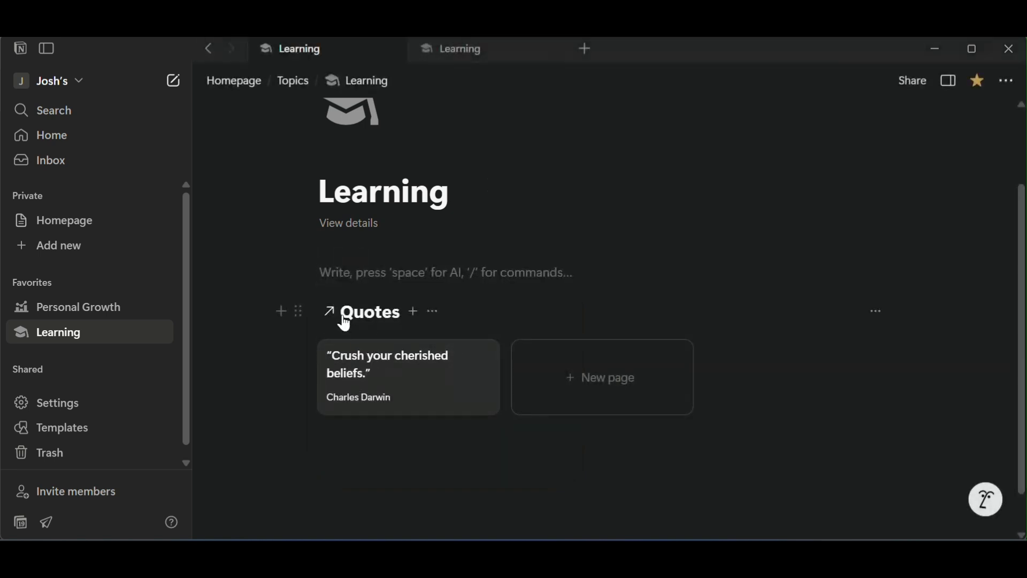
left_click_drag(297, 309, 701, 304)
left_click(579, 332)
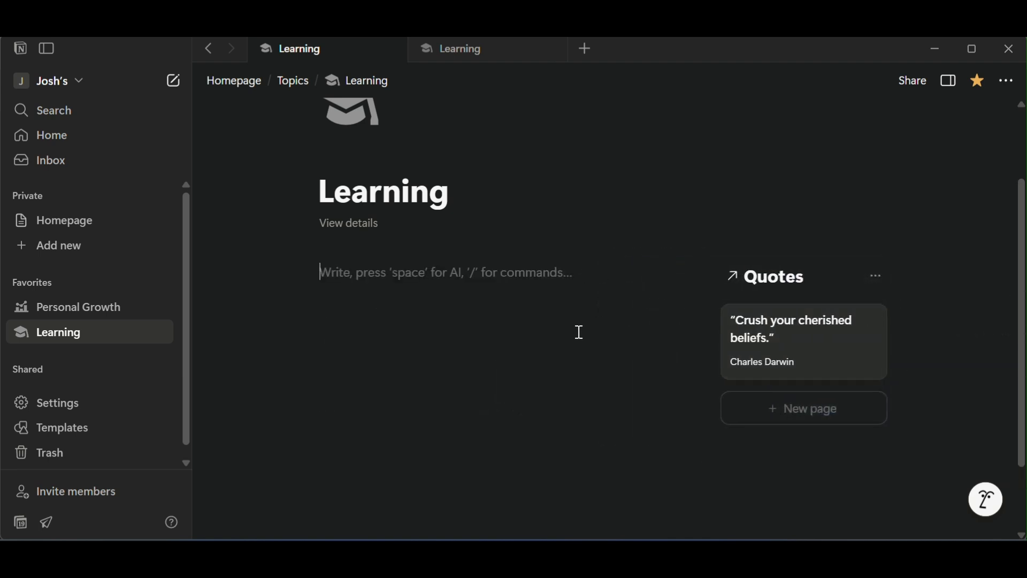
Copy the column layout with the Quotes view from the Learning page into the body of the Personal Growth page.
left_click(702, 276)
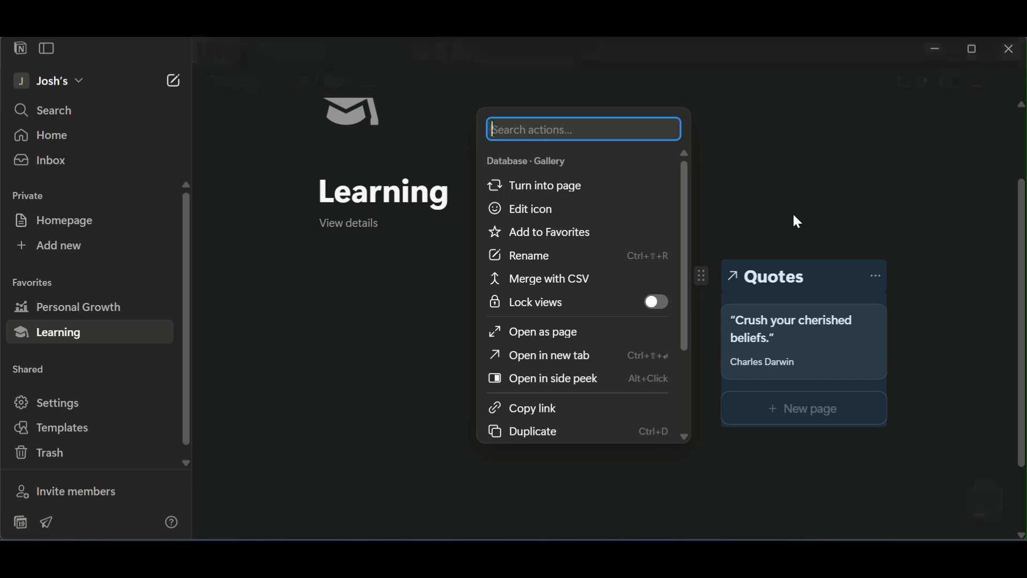
left_click(64, 309)
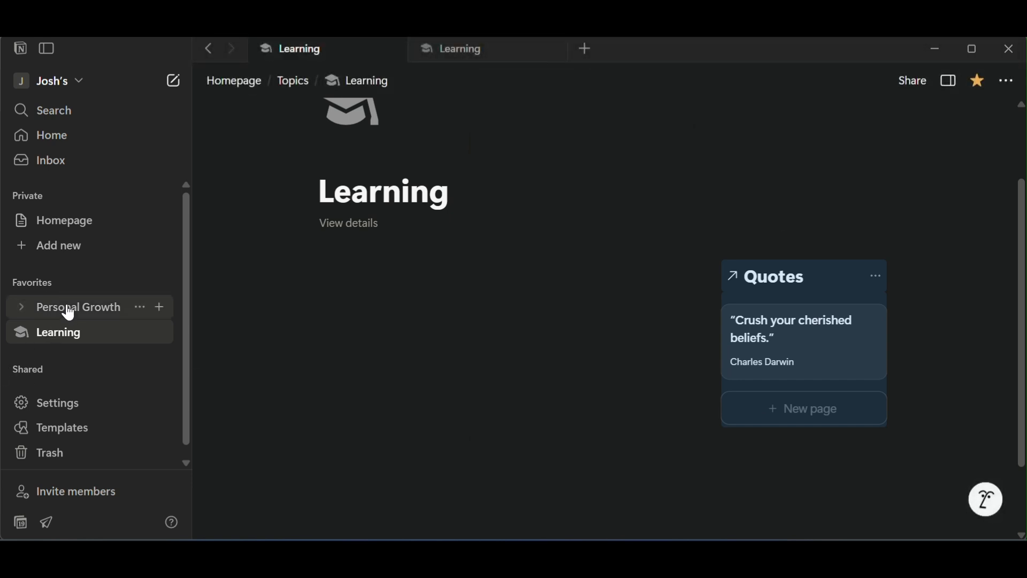
left_click(254, 250)
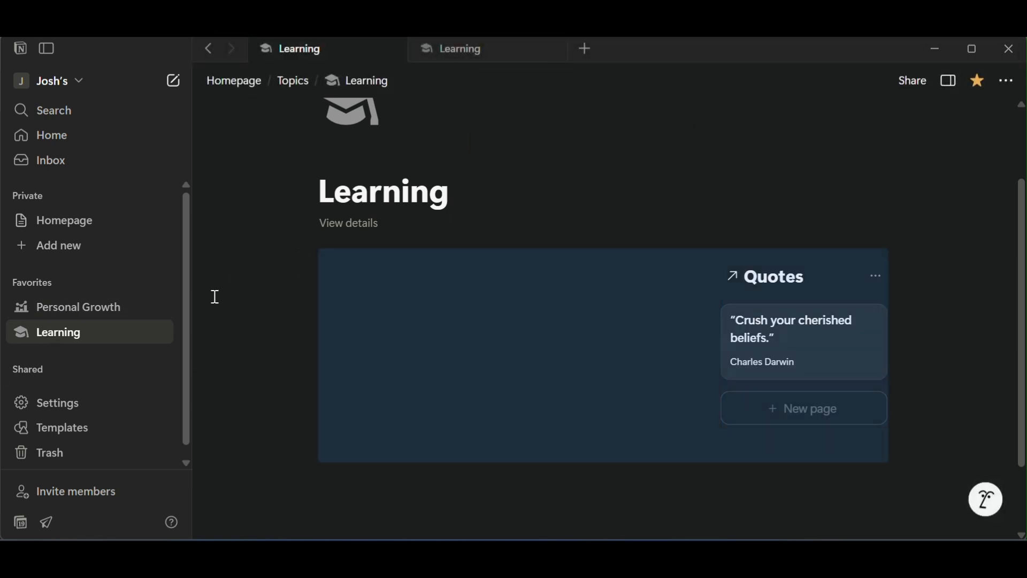
left_click(81, 311)
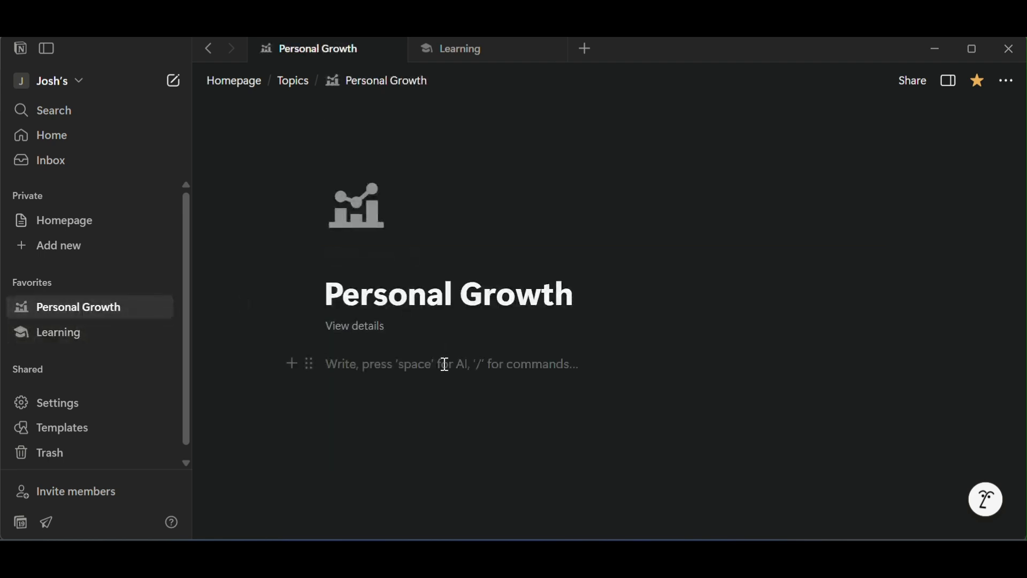
key("ctrl+v")
Change the Topics filter of the Personal Growth page's Quotes view to contain only Personal Growth instead of Learning.
scroll(784, 264, "down", 2)
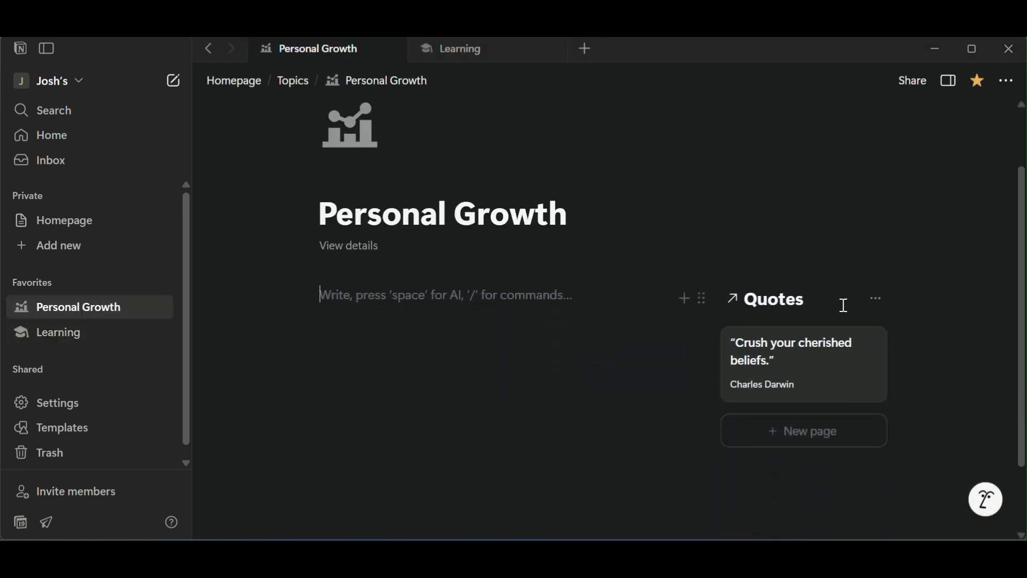
left_click(878, 301)
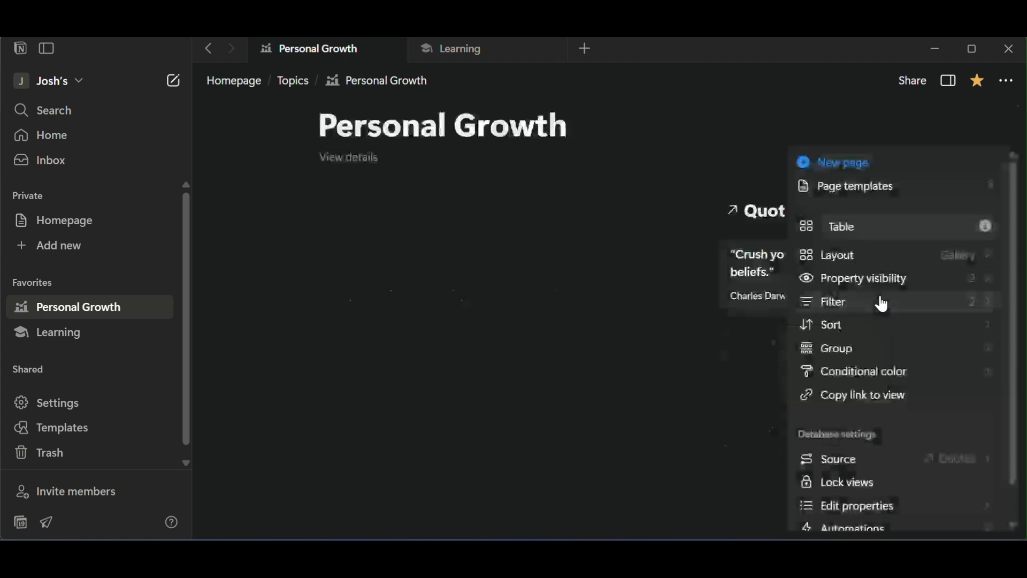
left_click(878, 305)
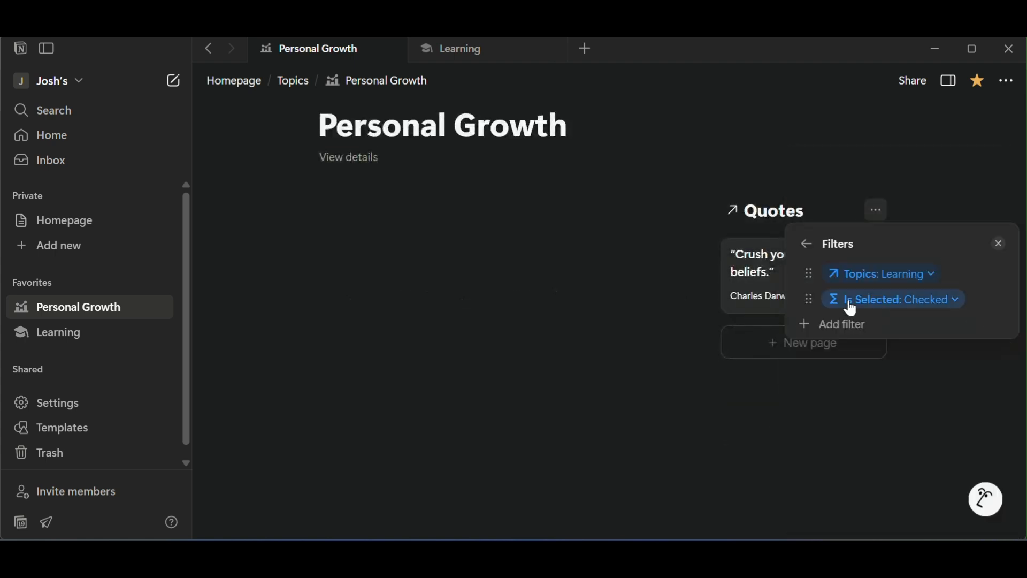
left_click(930, 284)
left_click(912, 360)
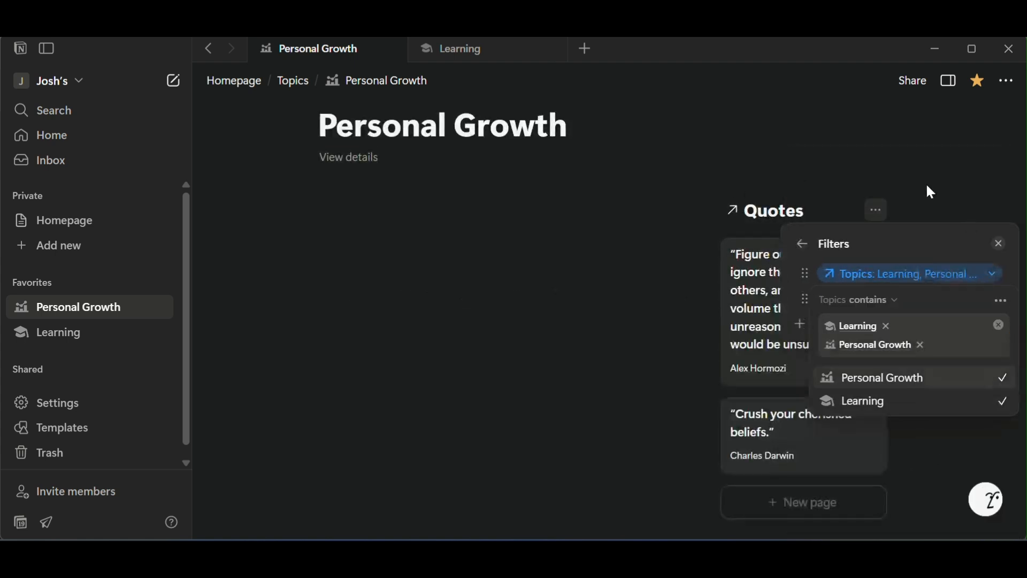
left_click(1004, 401)
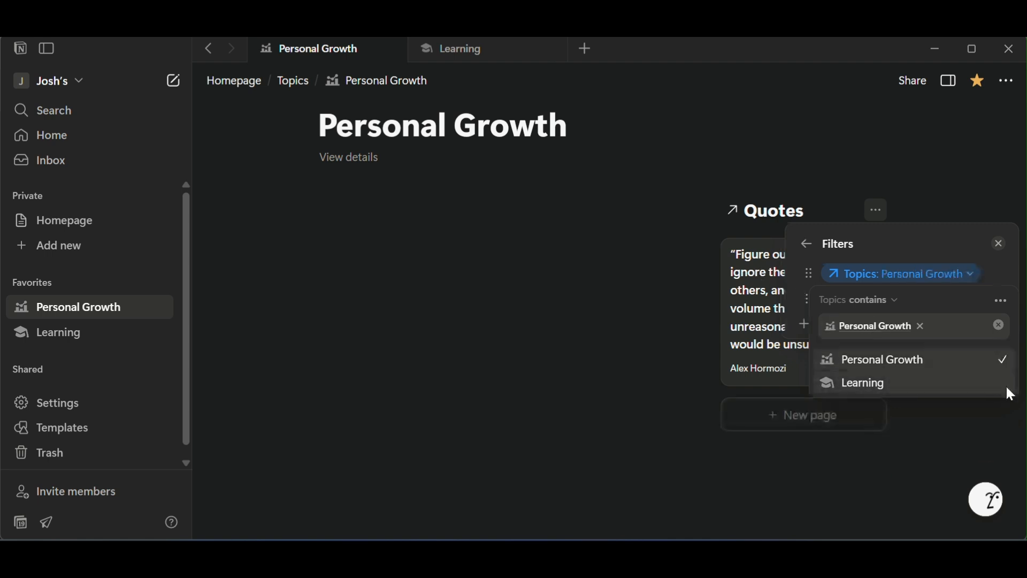
Switch the Personal Growth page's Quotes view to the Feed layout and turn off its author byline.
left_click(816, 252)
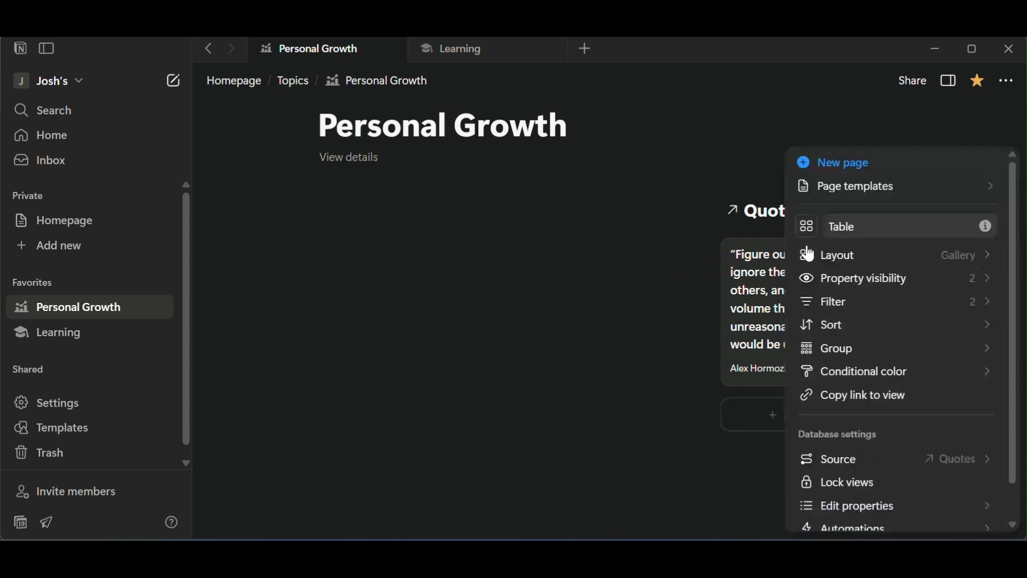
left_click(913, 261)
left_click(984, 348)
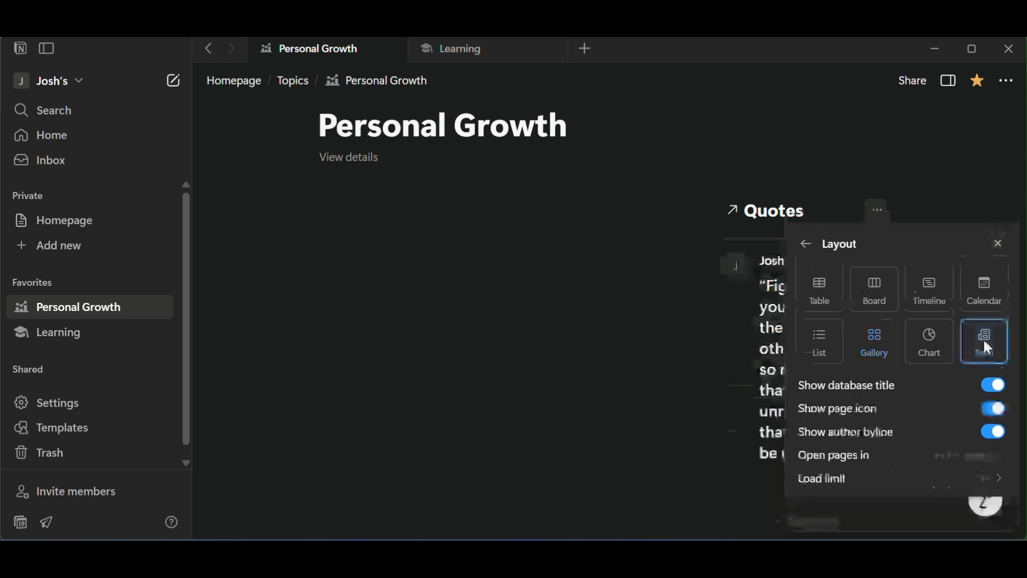
left_click(993, 431)
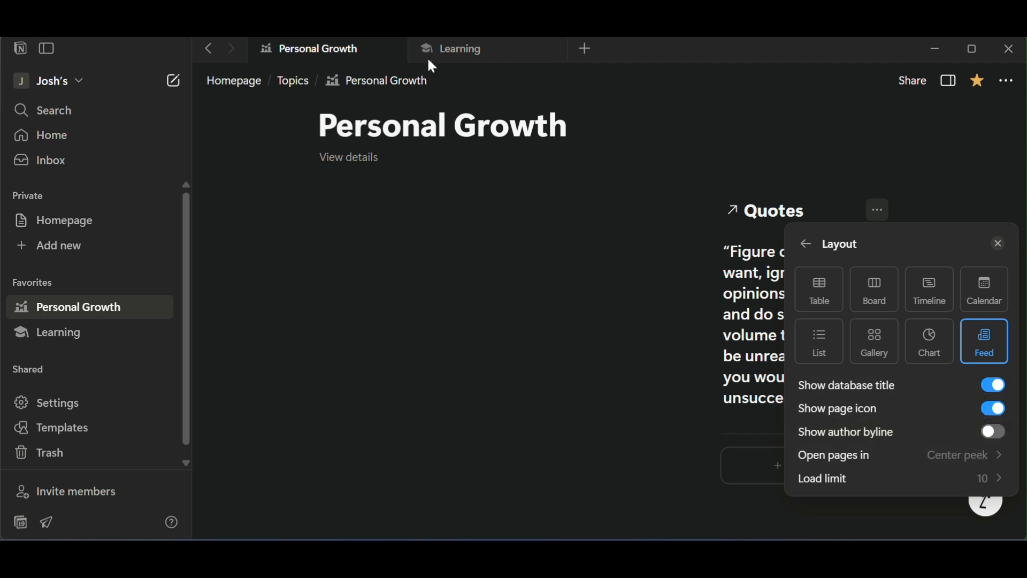
Make the Author property visible in the Quotes feed on the Personal Growth page.
left_click(815, 249)
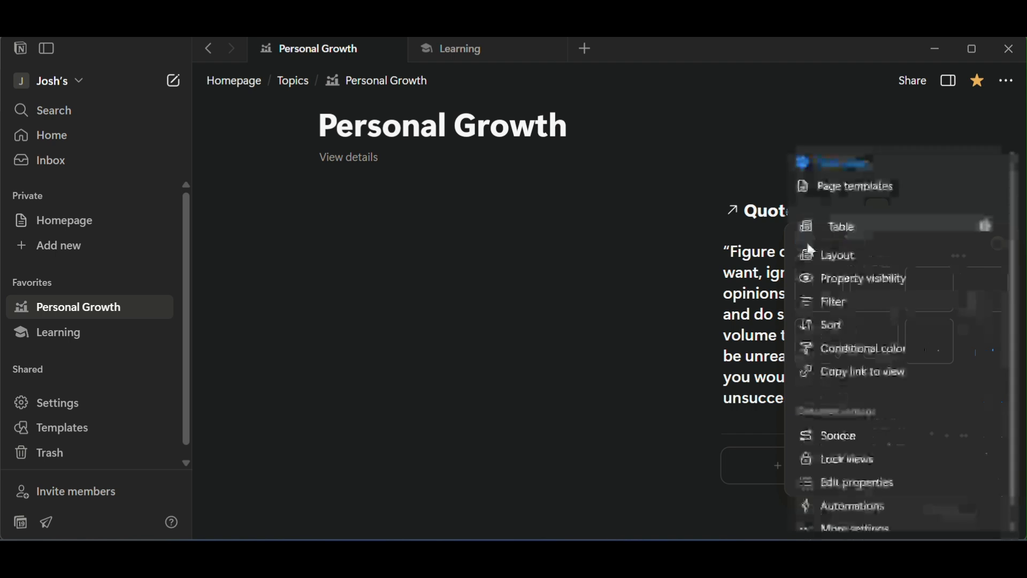
left_click(546, 287)
left_click(873, 216)
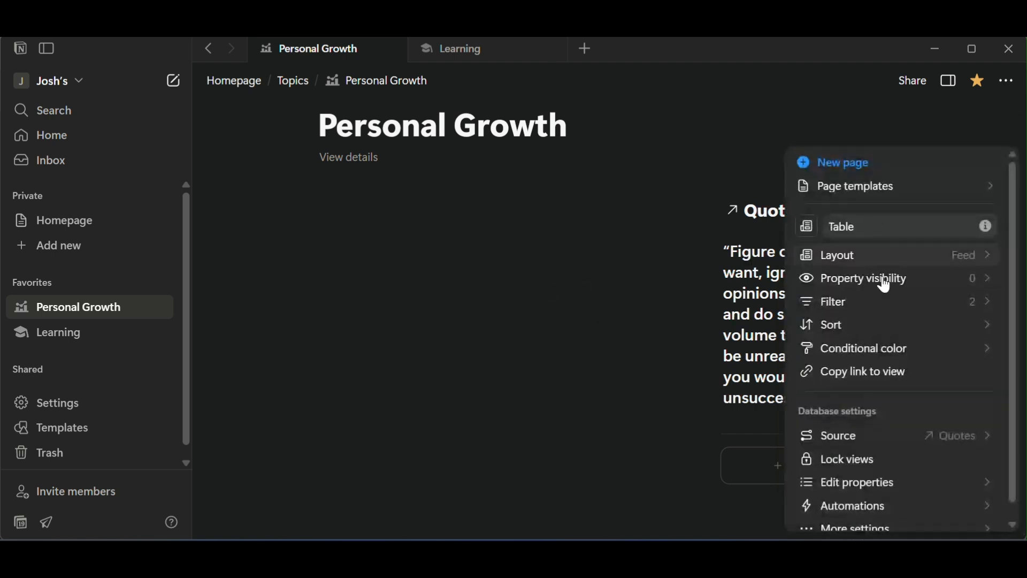
left_click(917, 278)
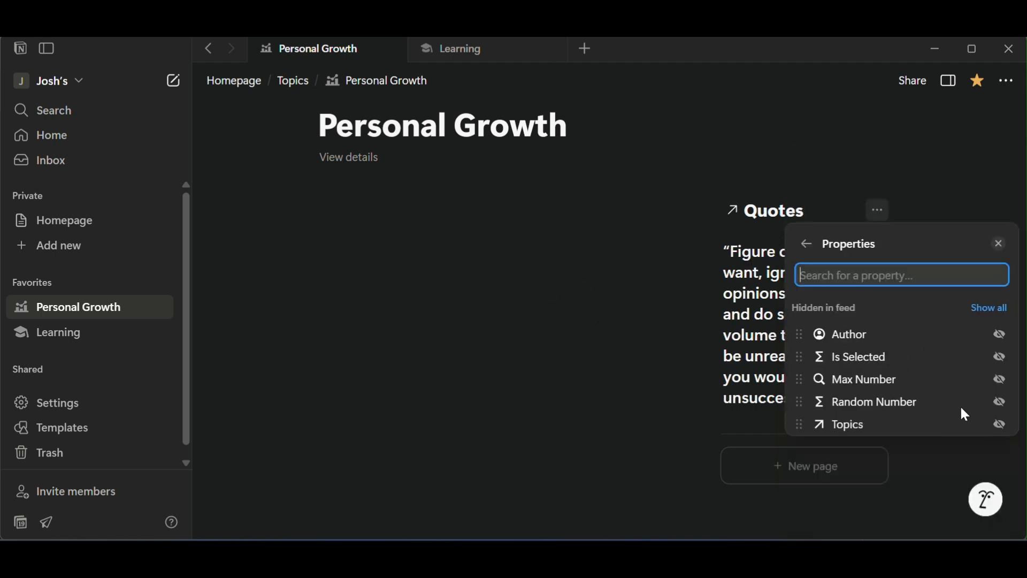
left_click(1000, 334)
left_click(546, 283)
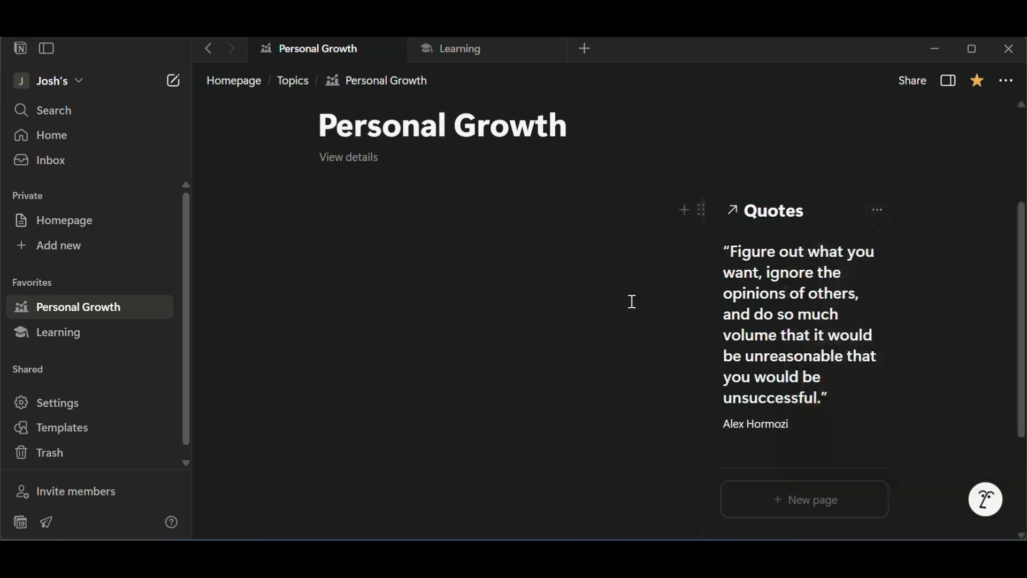
scroll(628, 303, "up", 1)
scroll(626, 303, "down", 2)
scroll(762, 425, "down", 2)
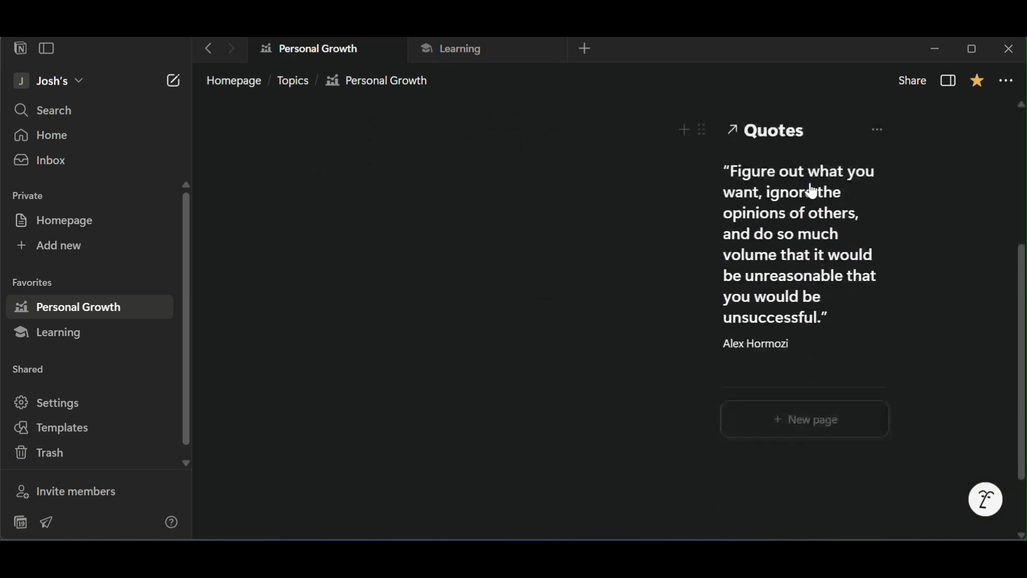
Add a quote titled New Quote with the author Me from the Personal Growth page's Quotes view.
scroll(808, 266, "up", 3)
scroll(814, 422, "down", 3)
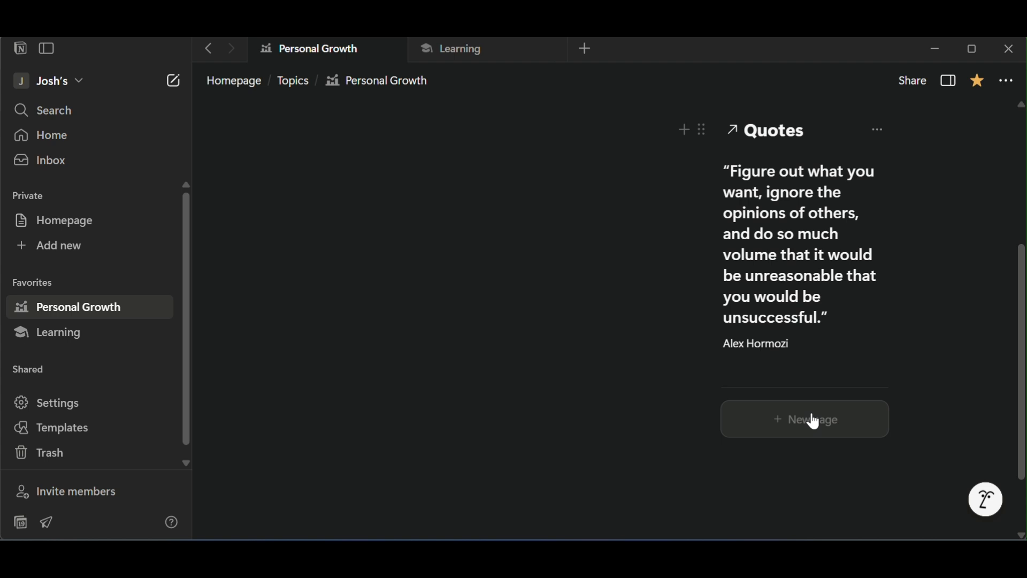
left_click(814, 422)
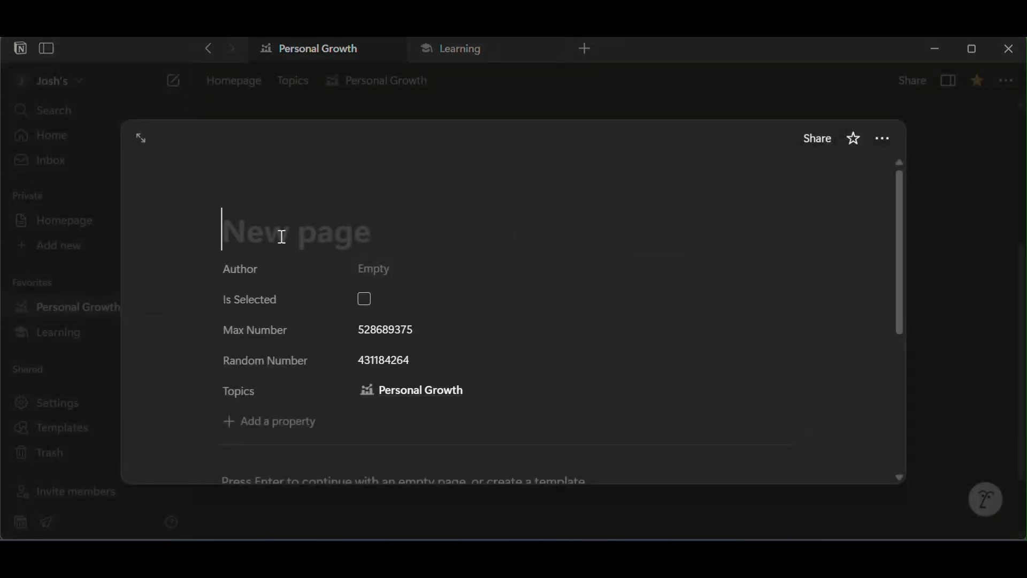
type("New Quote")
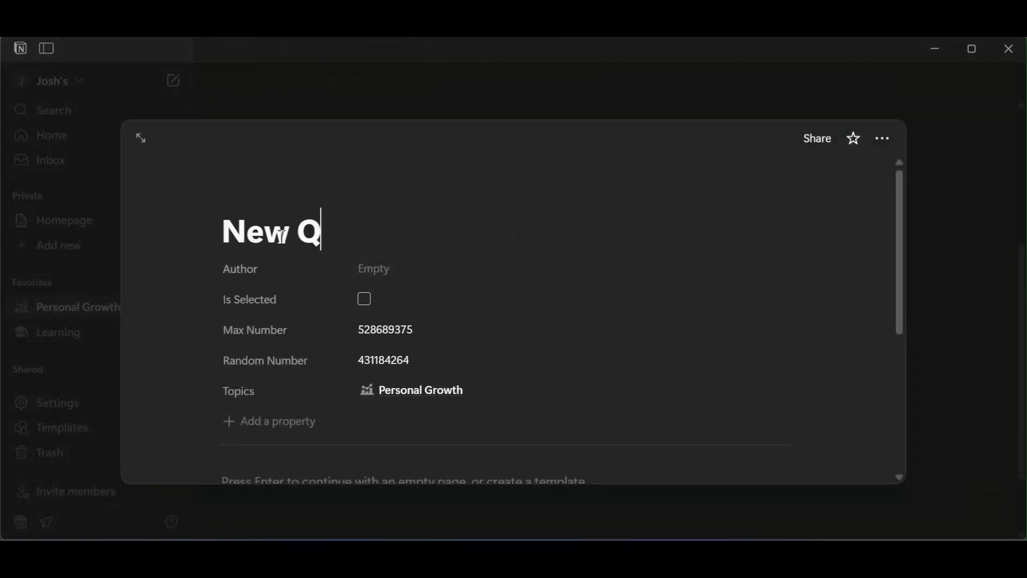
left_click(401, 269)
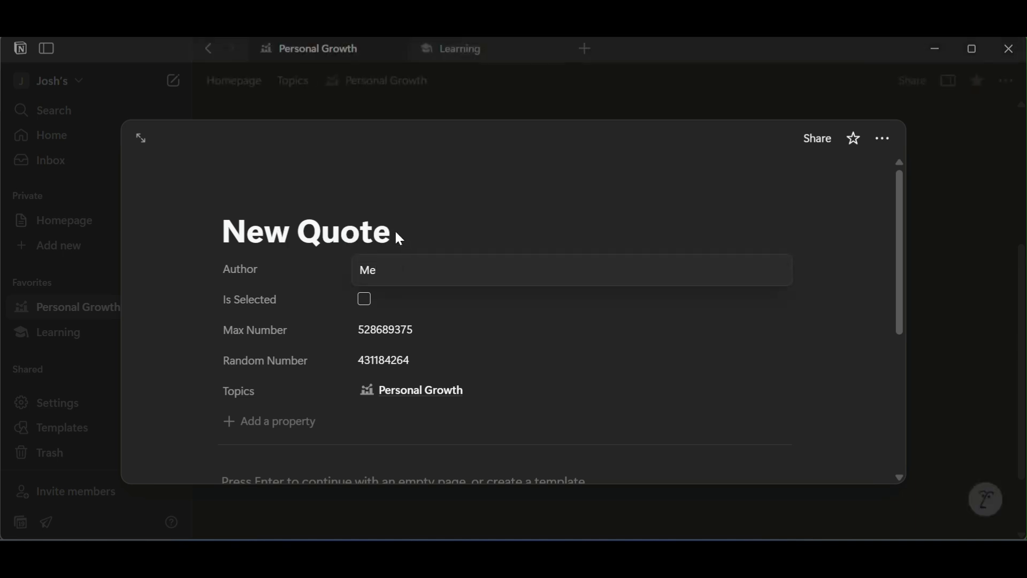
left_click(974, 152)
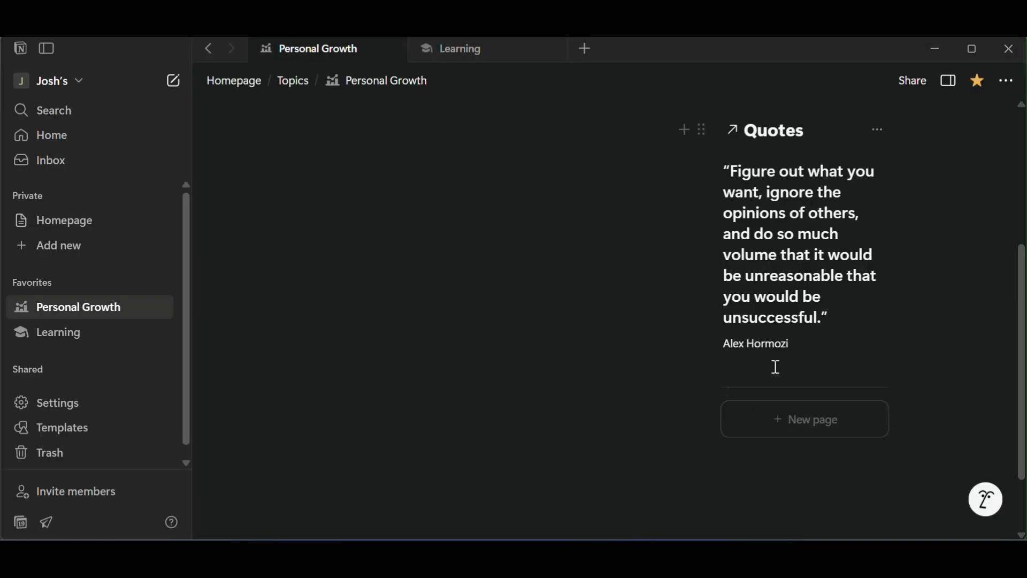
left_click(584, 298)
Switch to the Homepage and reopen the Personal Growth page to check which quote its Quotes view displays.
scroll(690, 352, "up", 2)
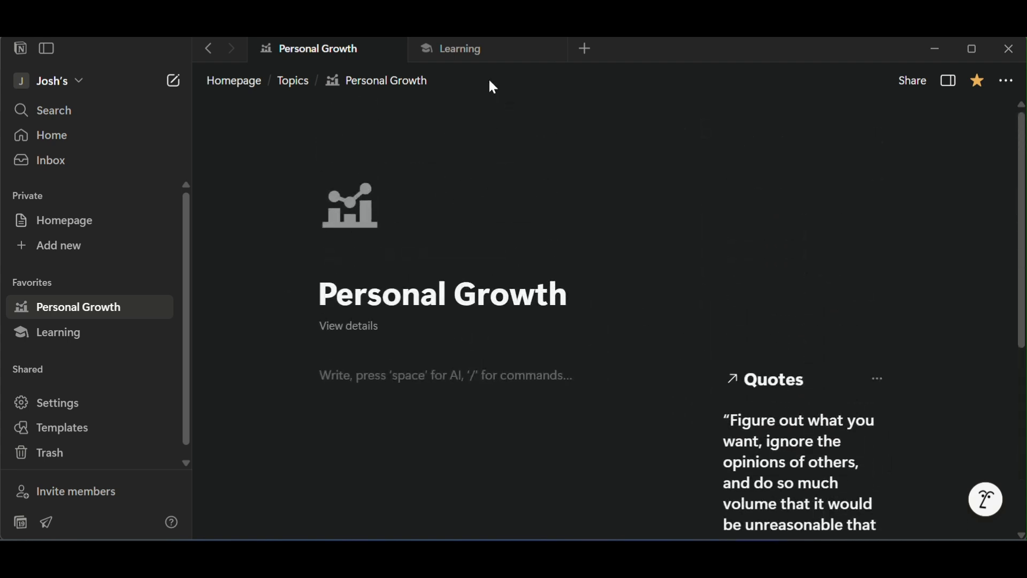
scroll(820, 418, "down", 3)
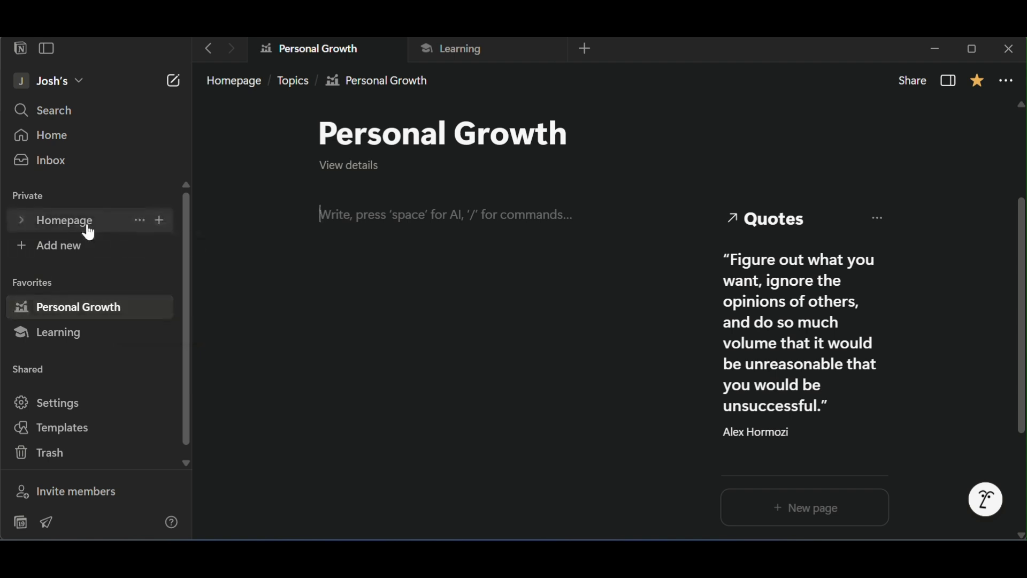
left_click_drag(92, 230, 385, 53)
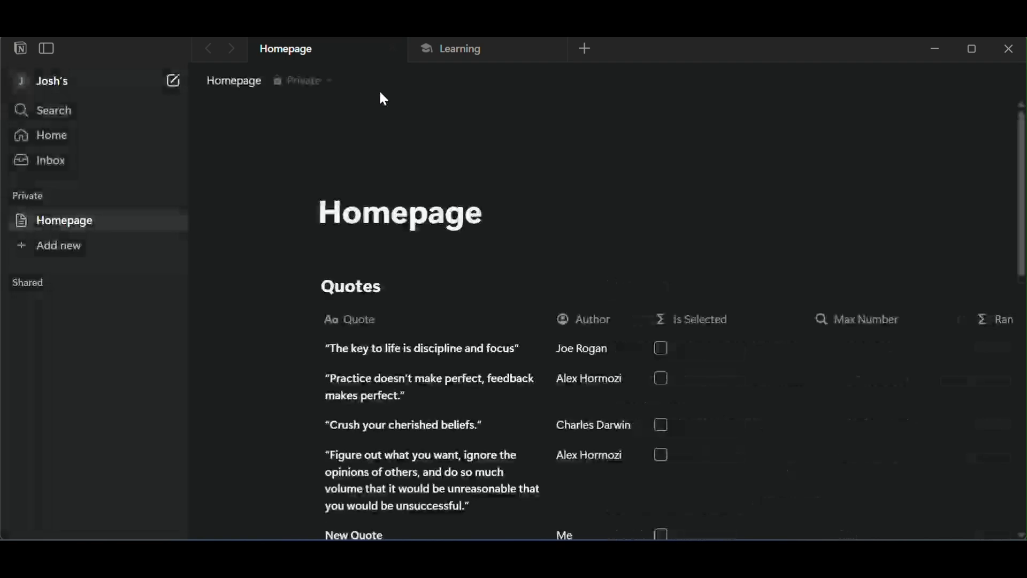
left_click(78, 309)
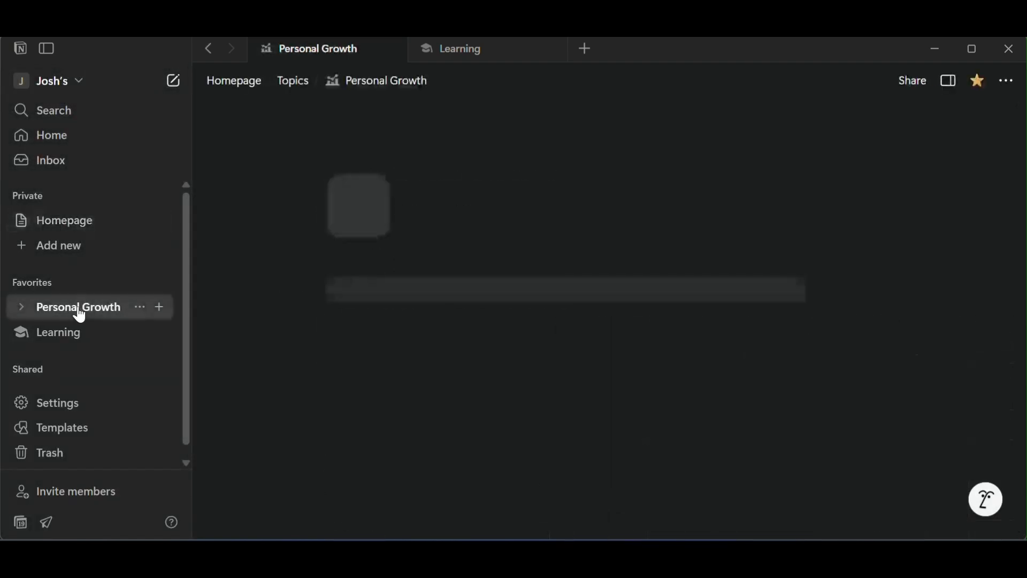
scroll(825, 408, "down", 5)
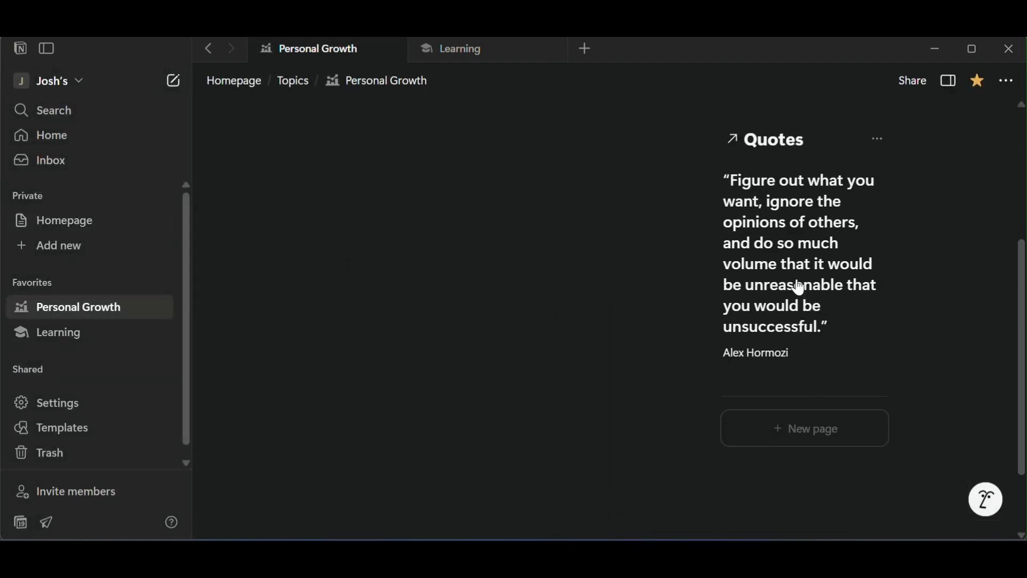
scroll(798, 291, "up", 2)
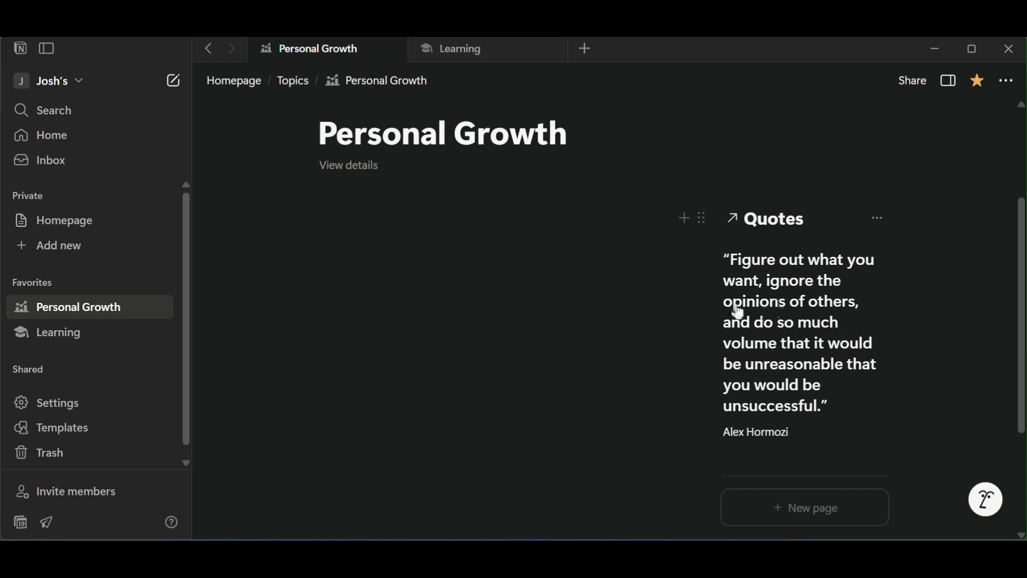
Check the quote displayed on the Learning page and return to the Quotes view on the Personal Growth page.
left_click(52, 338)
scroll(737, 390, "down", 3)
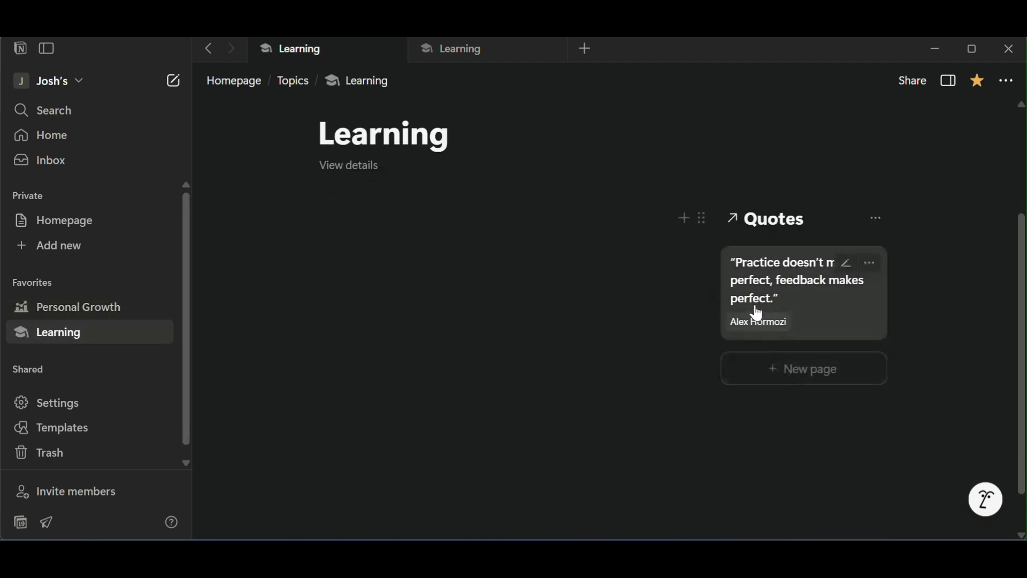
left_click(45, 313)
scroll(888, 353, "down", 3)
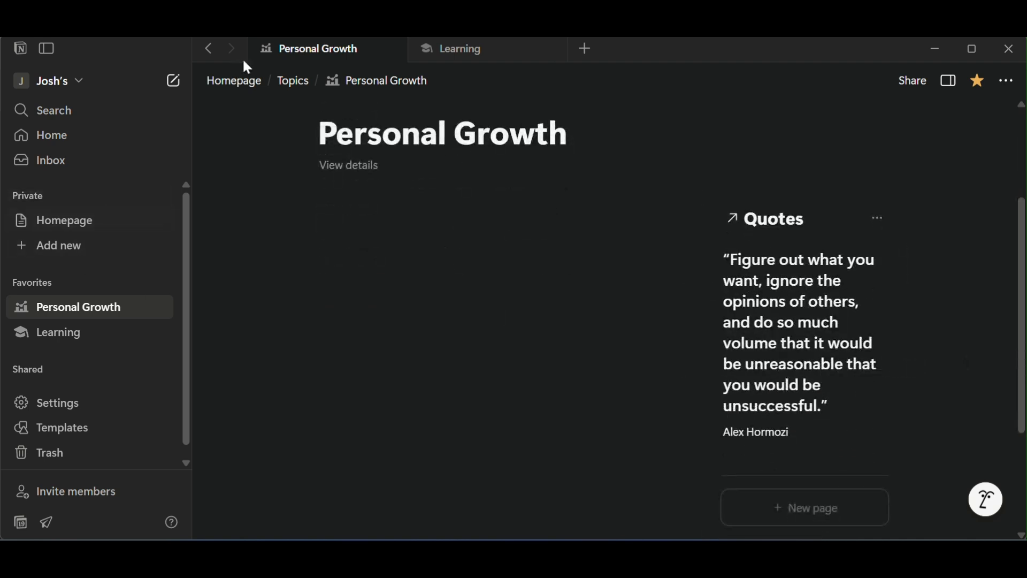
Open the Homepage in a separate tab, close the Personal Growth tab, and reopen that page to recheck its random quote.
left_click_drag(96, 220, 440, 47)
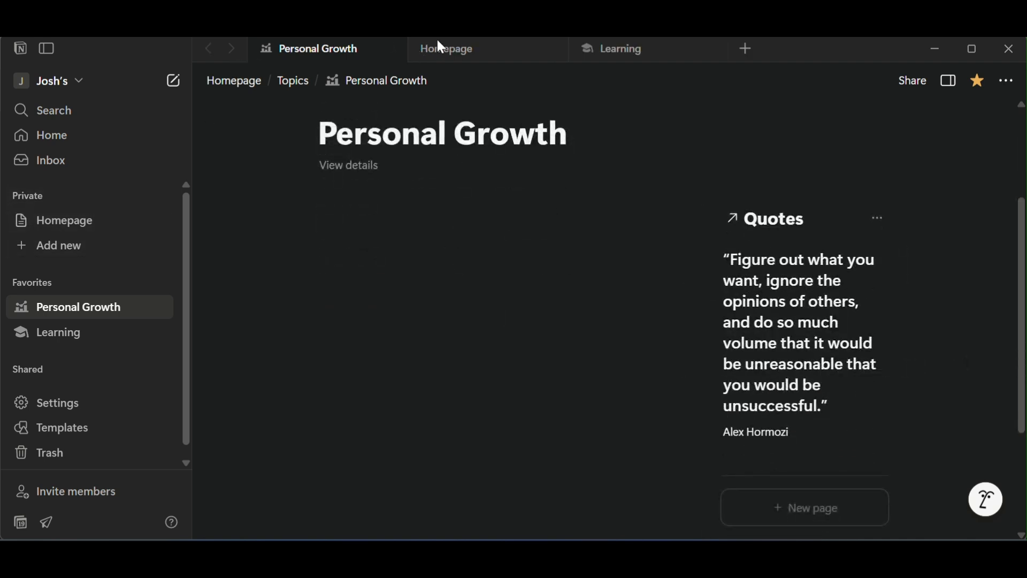
left_click(392, 49)
left_click(129, 311)
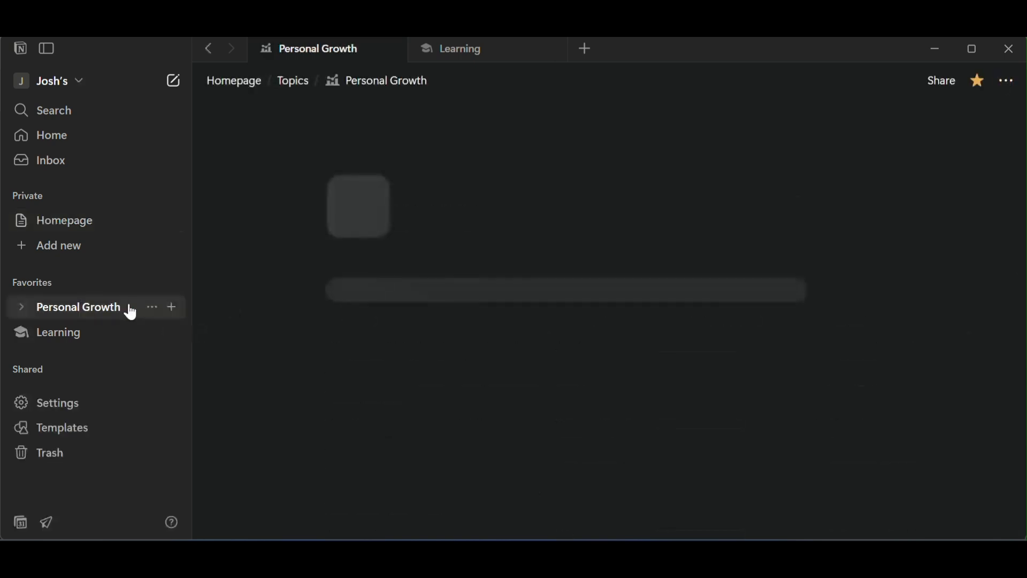
scroll(862, 384, "down", 1)
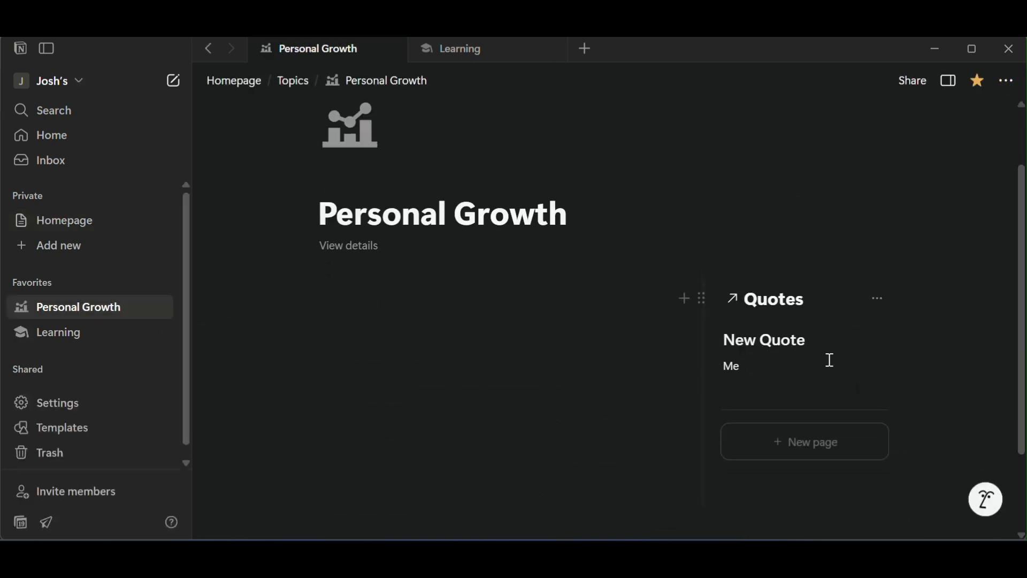